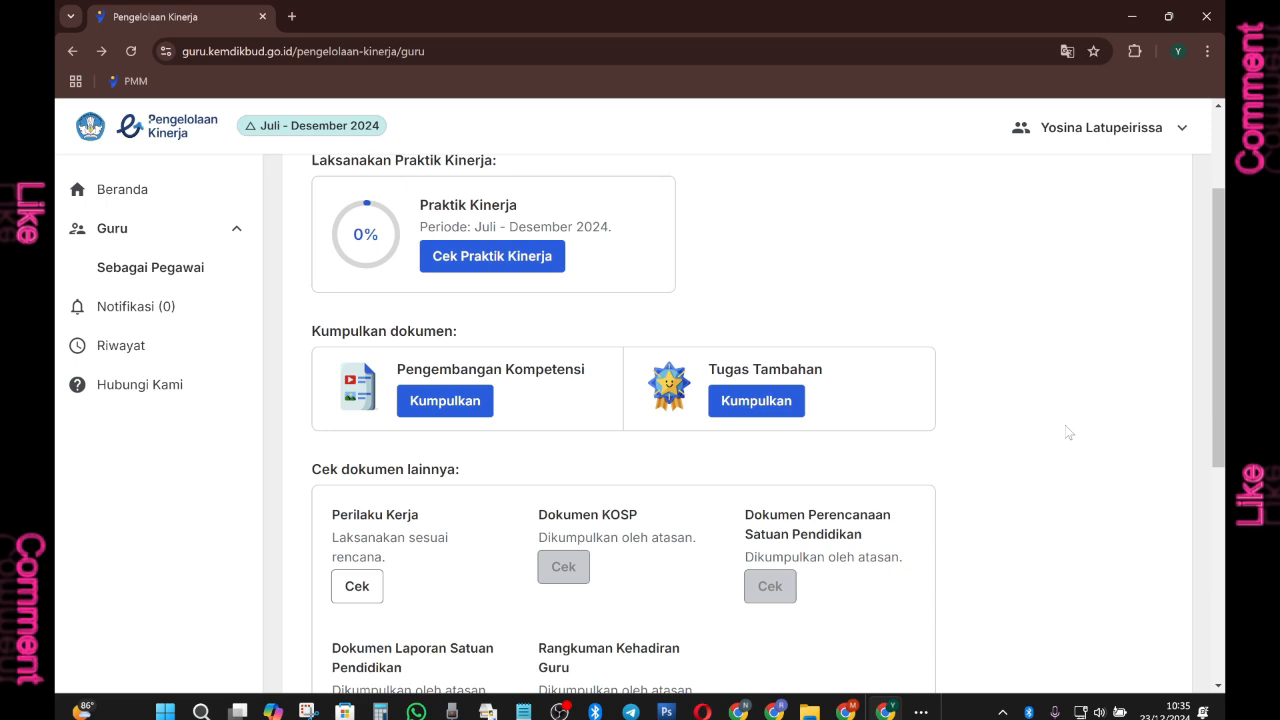
Check the selected period in the Ganti Periode Pengelolaan Kinerja dialog, then close it without changing the period
scroll(190, 396, "up", 1)
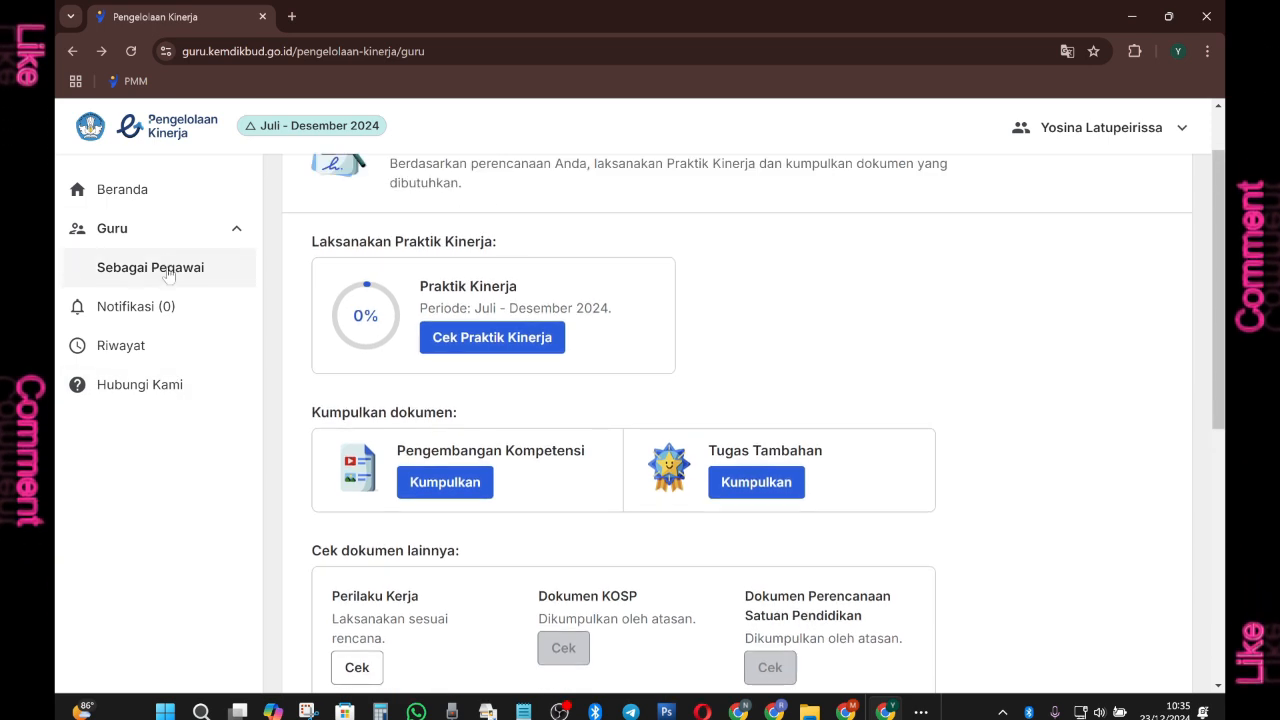
left_click(1146, 136)
left_click(992, 266)
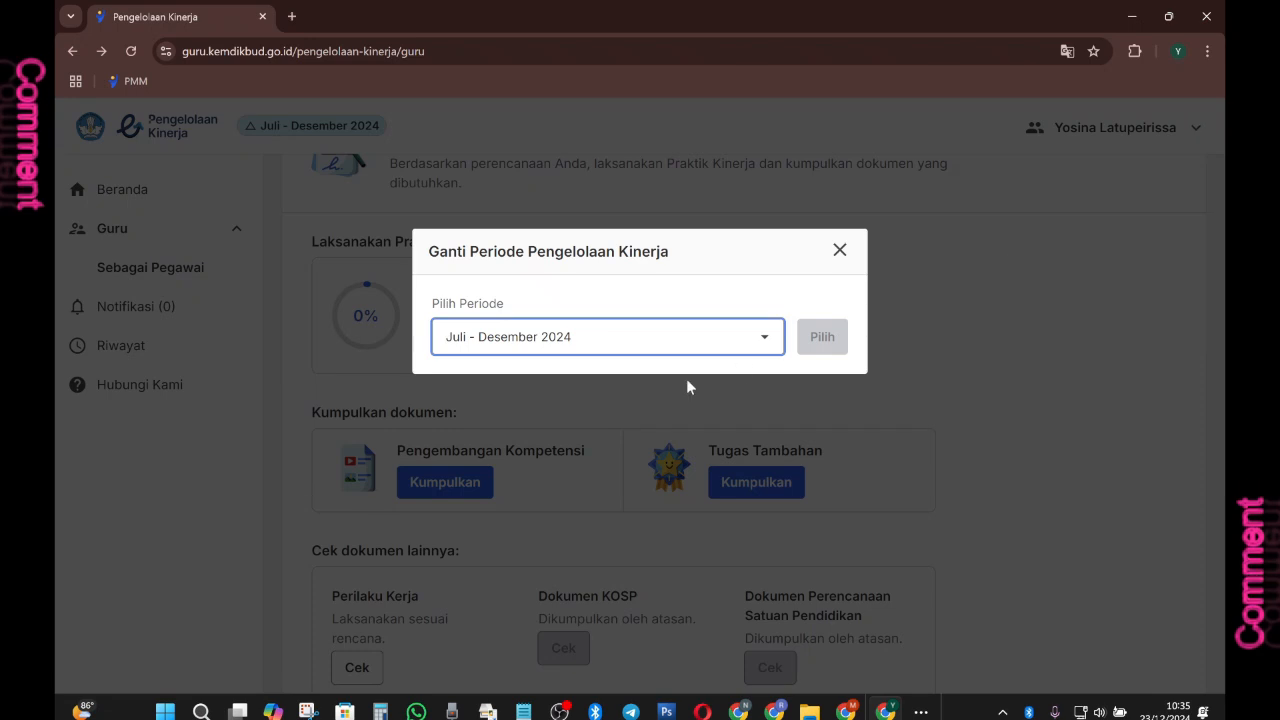
left_click(840, 251)
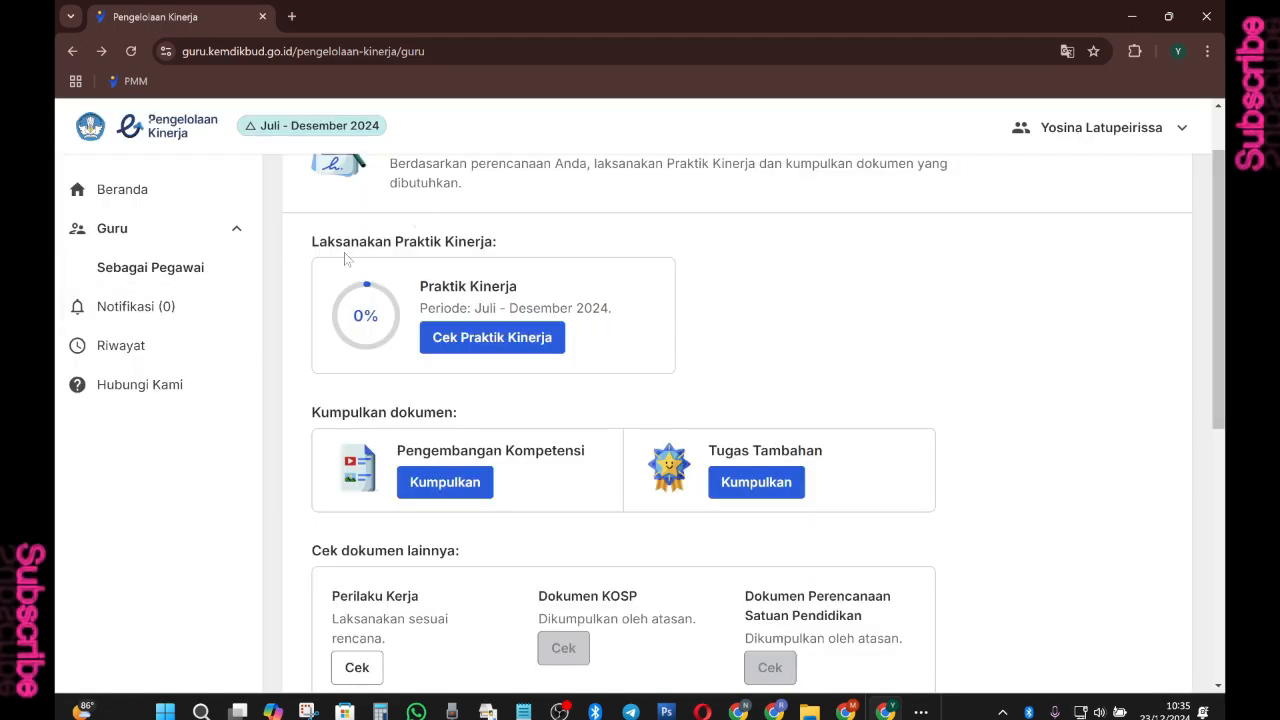
Review the Laksanakan Praktik Kinerja and Kumpulkan dokumen sections, then open the Tugas Tambahan document collection
left_click_drag(310, 241, 507, 241)
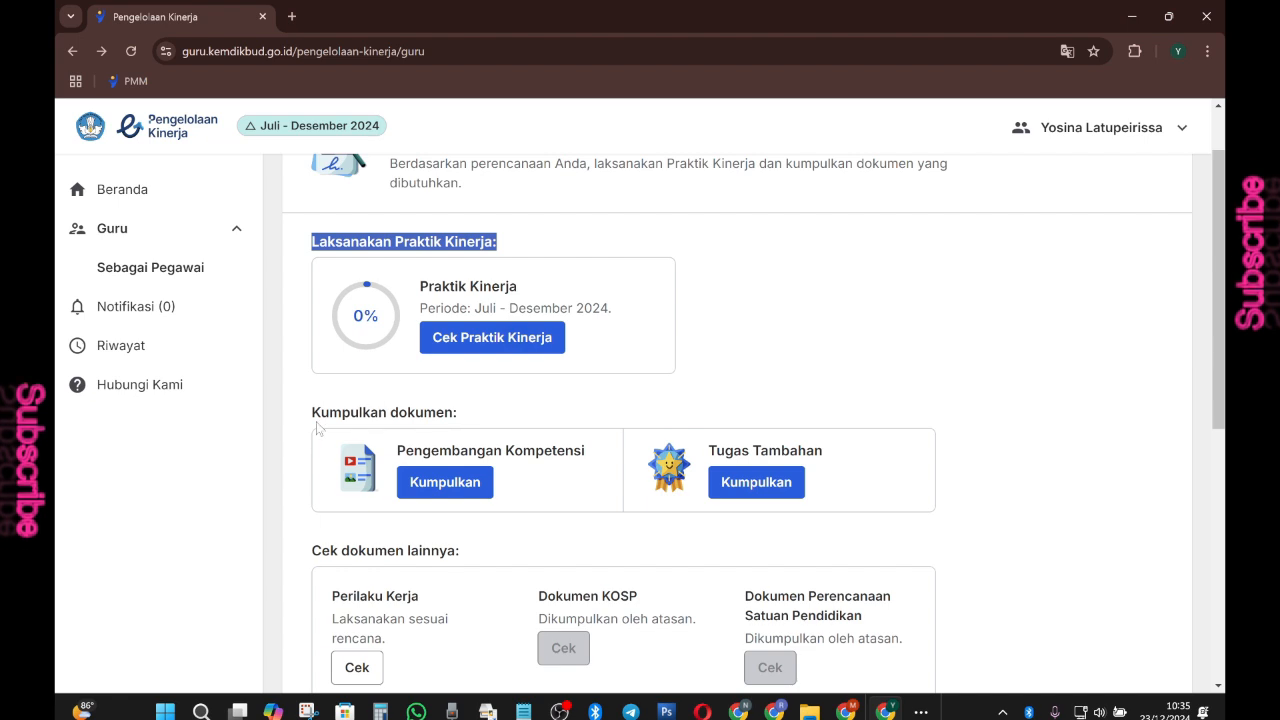
left_click_drag(310, 412, 460, 412)
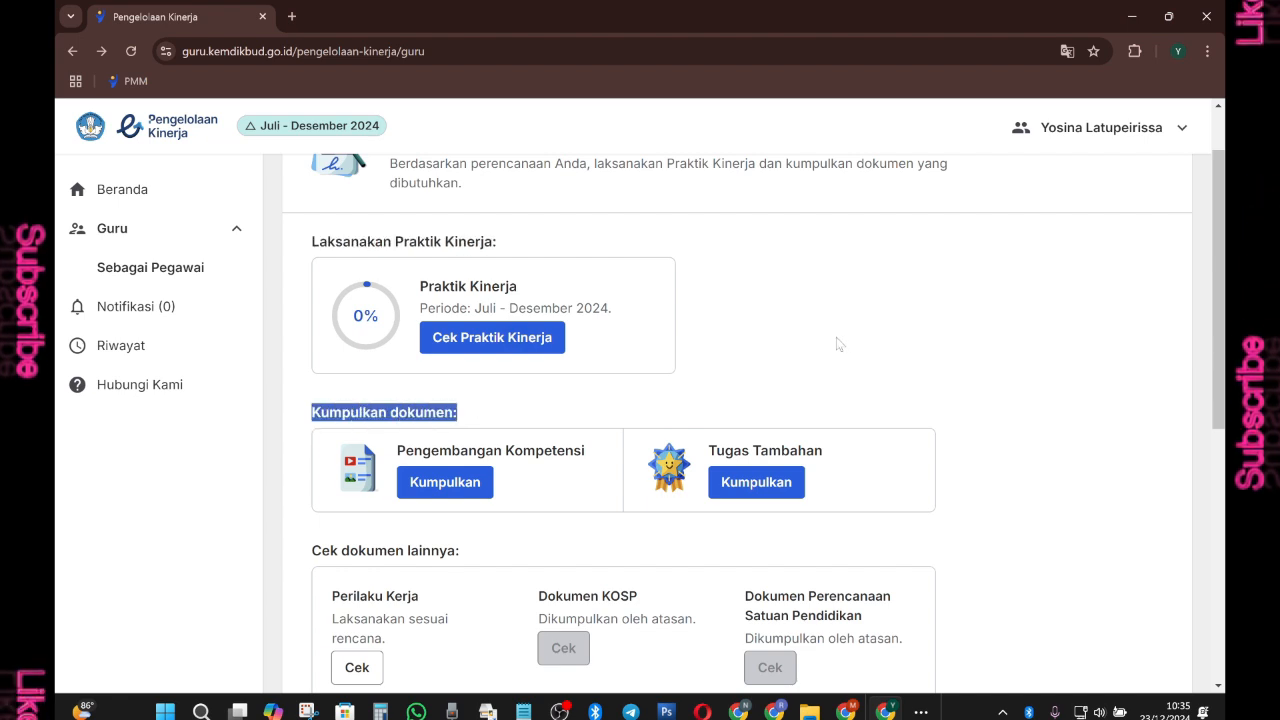
left_click(502, 423)
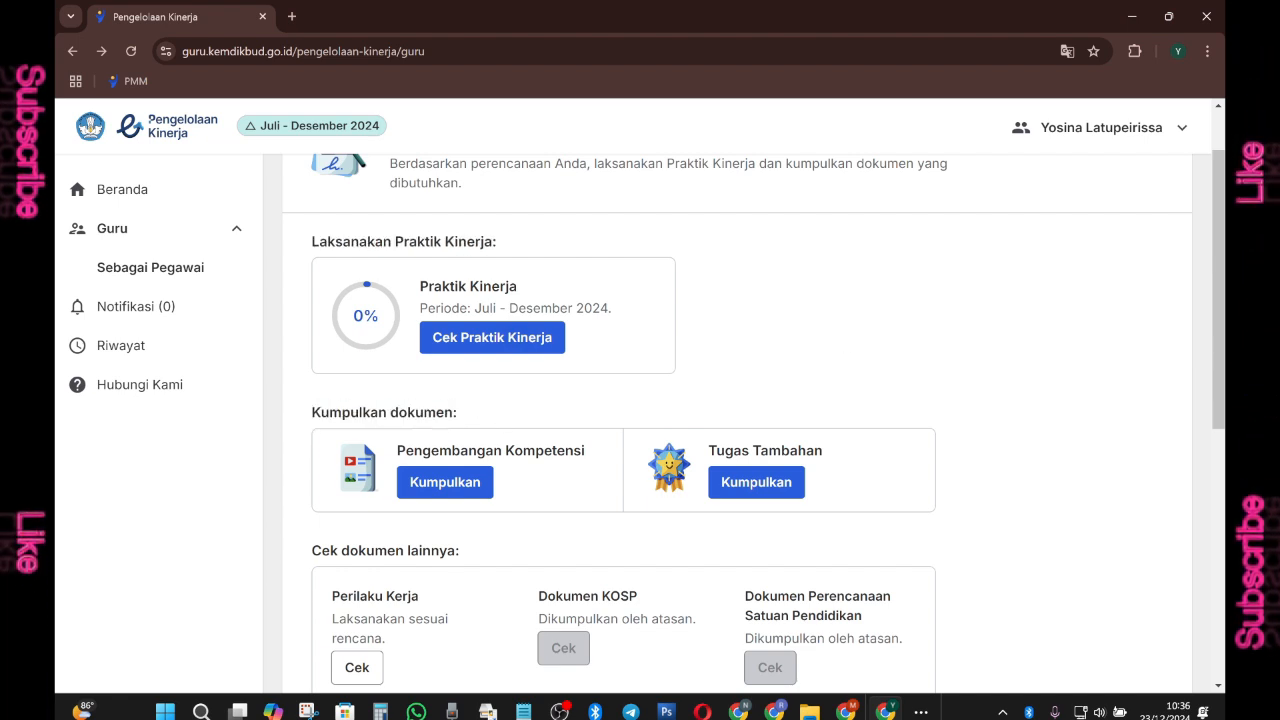
left_click_drag(312, 414, 468, 416)
scroll(866, 390, "down", 1)
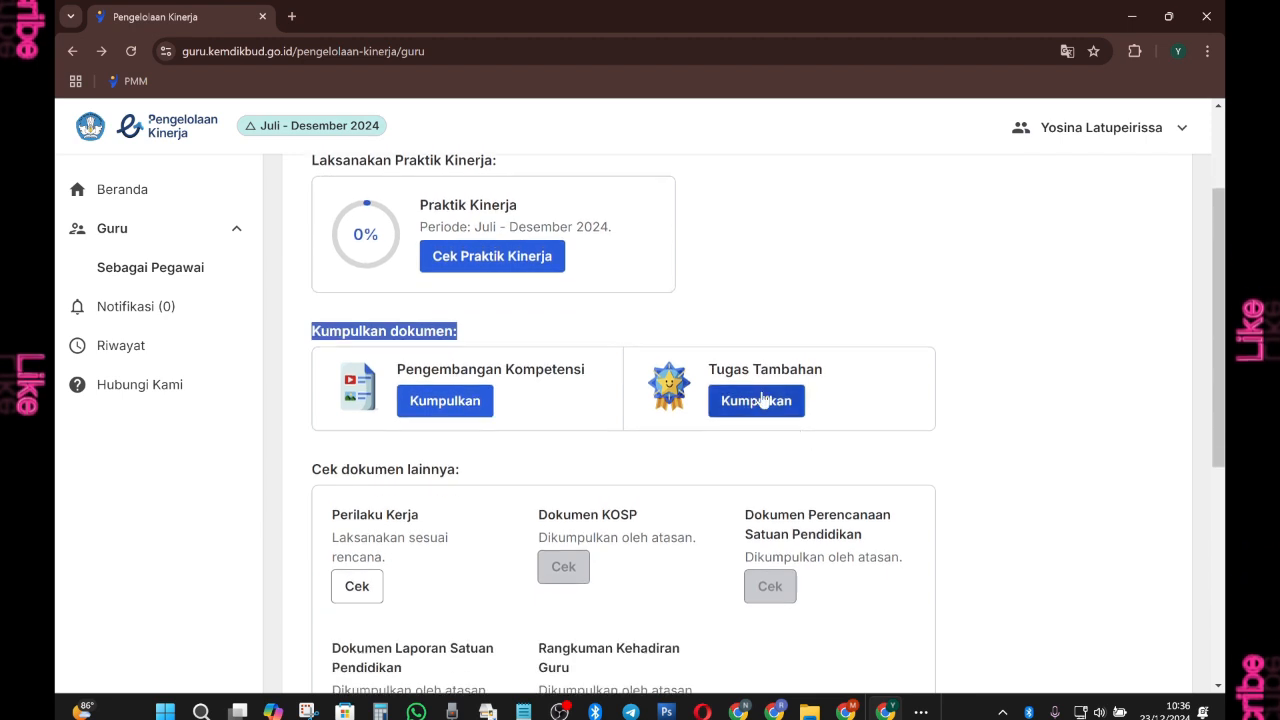
left_click(763, 400)
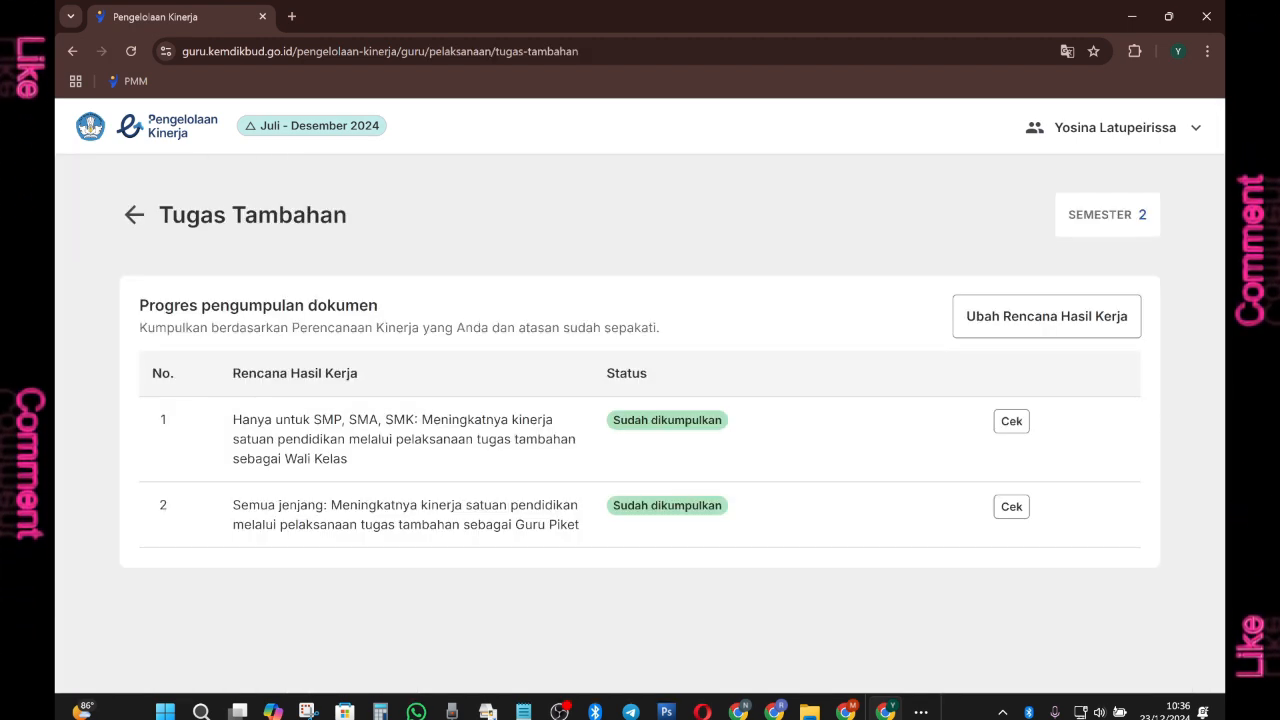
View the SK RumahWey.pdf evidence submitted for the Wali Kelas task, then return to the Tugas Tambahan list
left_click_drag(285, 459, 348, 460)
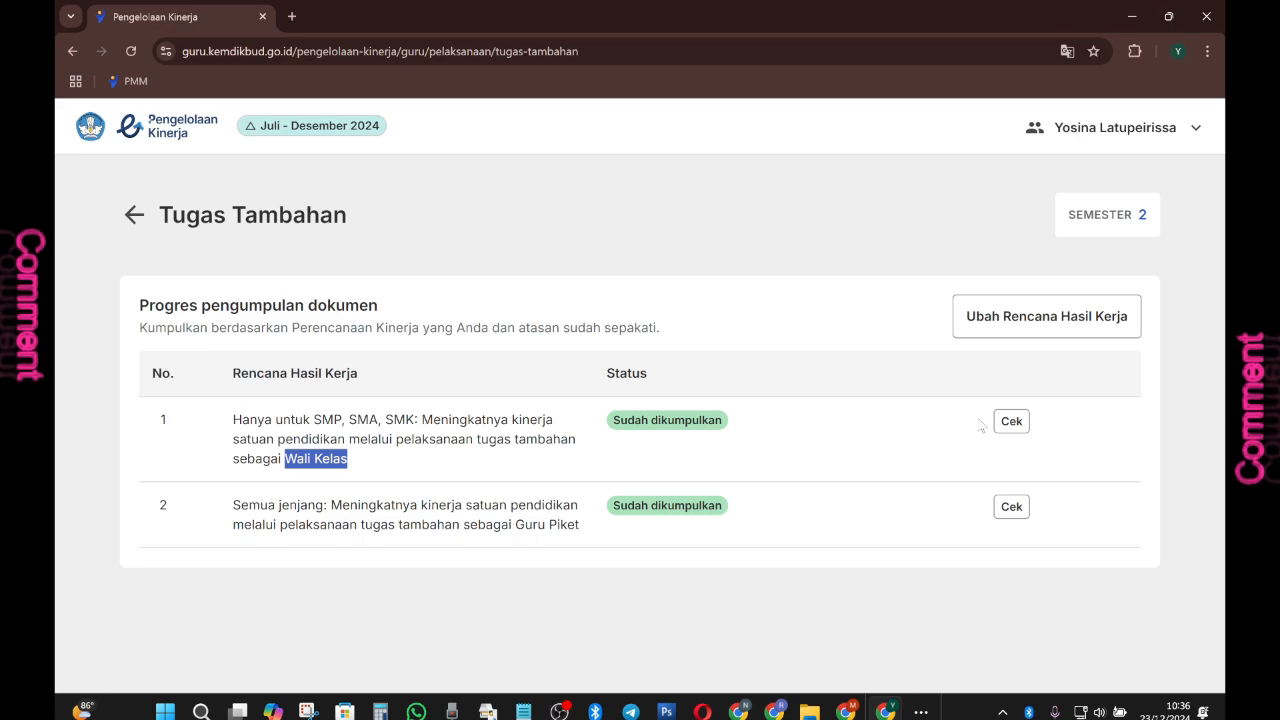
left_click(1017, 428)
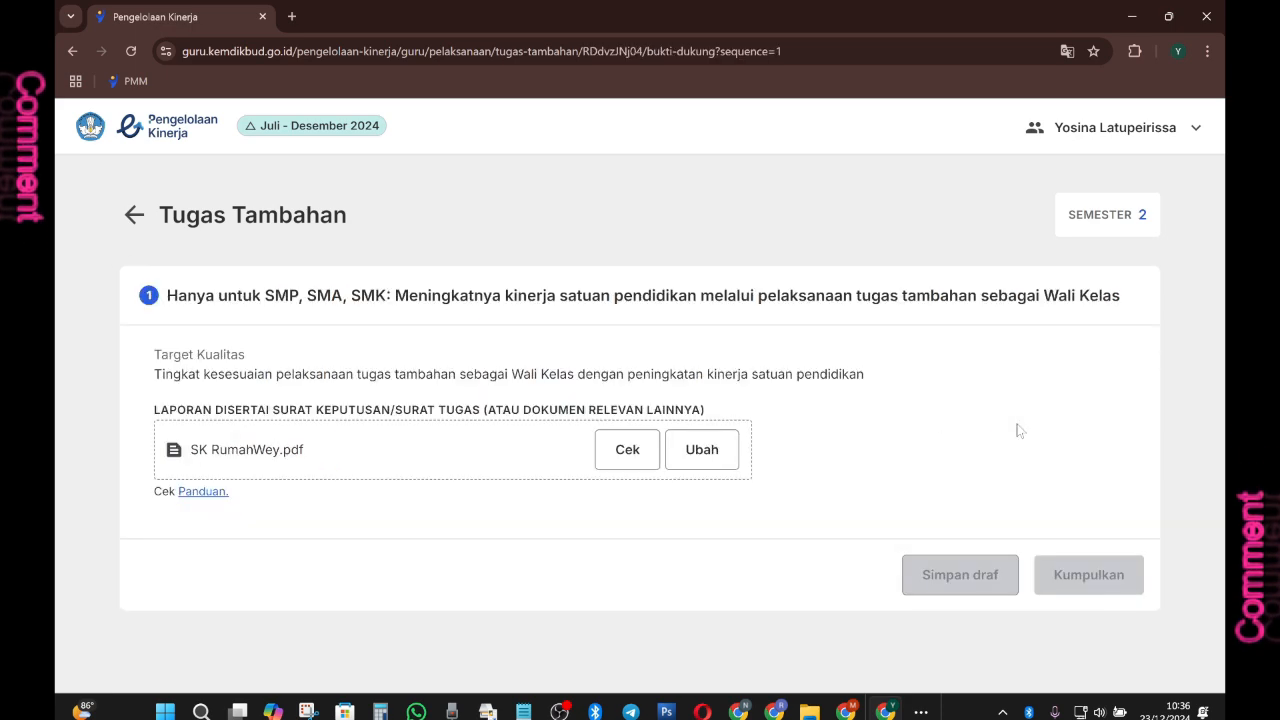
left_click(627, 449)
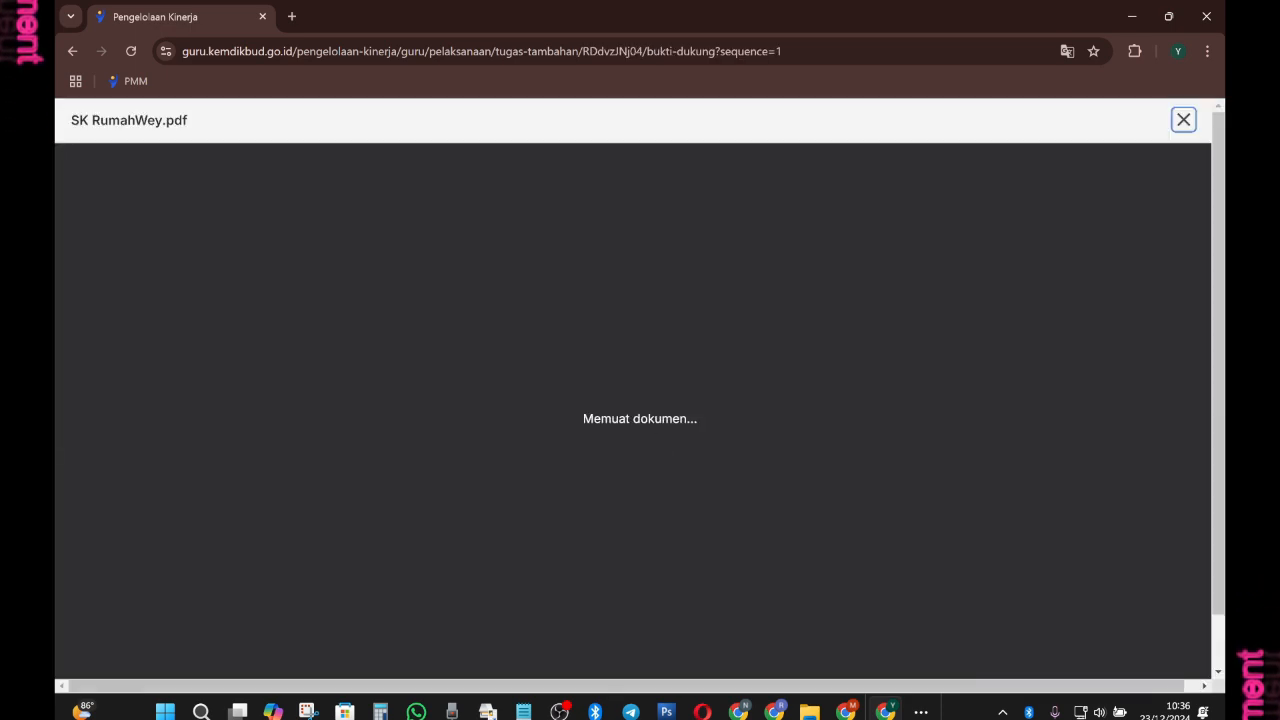
scroll(707, 527, "down", 5)
scroll(707, 527, "down", 5)
scroll(1089, 280, "up", 8)
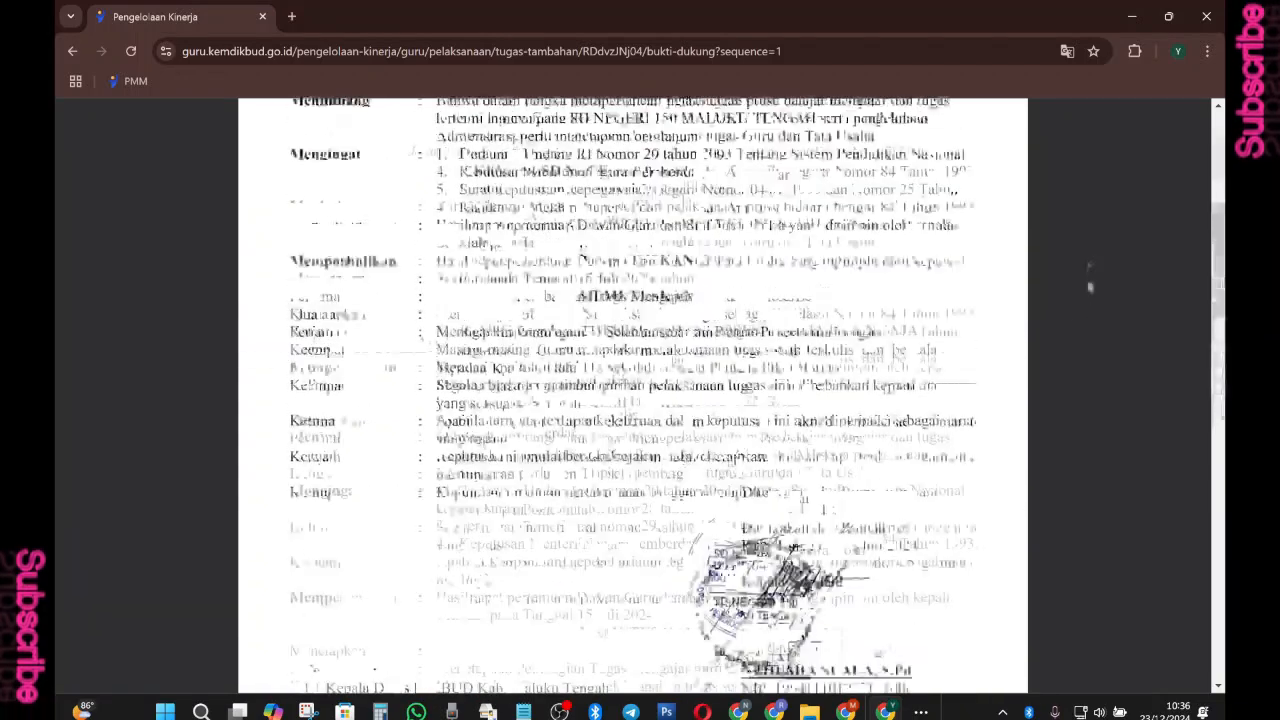
scroll(1106, 316, "down", 2)
scroll(1213, 240, "up", 5)
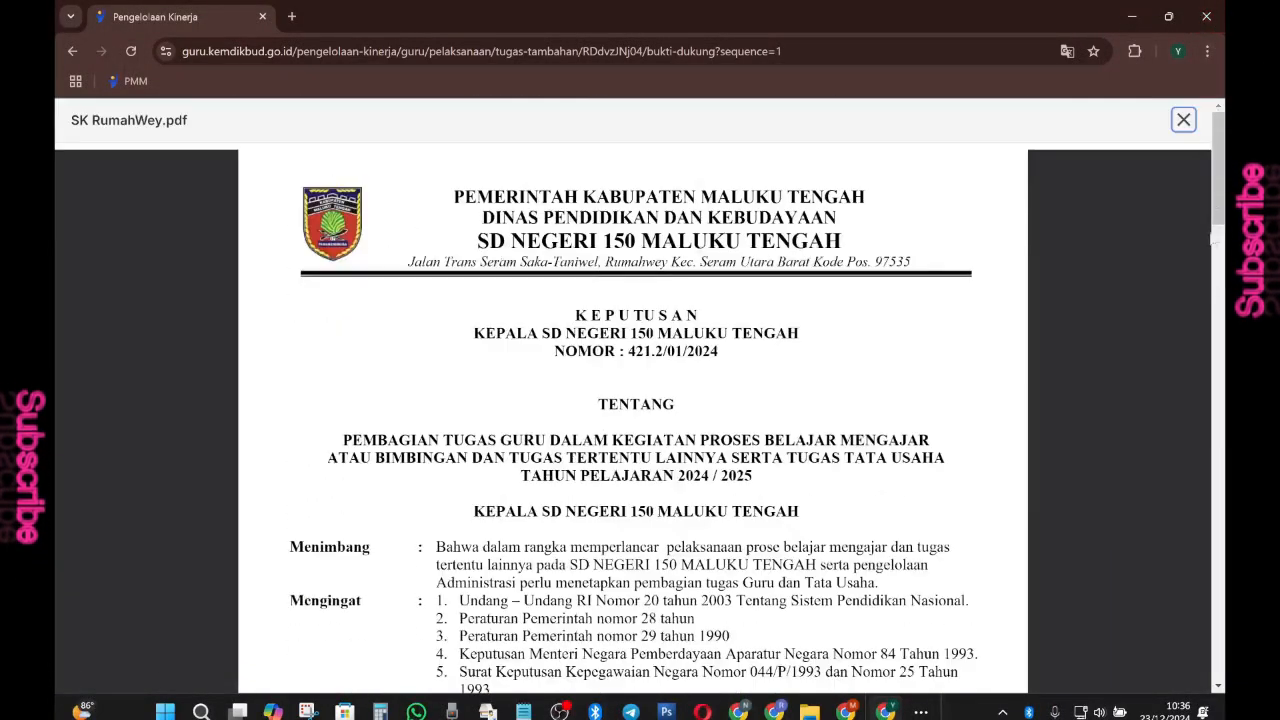
left_click(1184, 121)
left_click(134, 214)
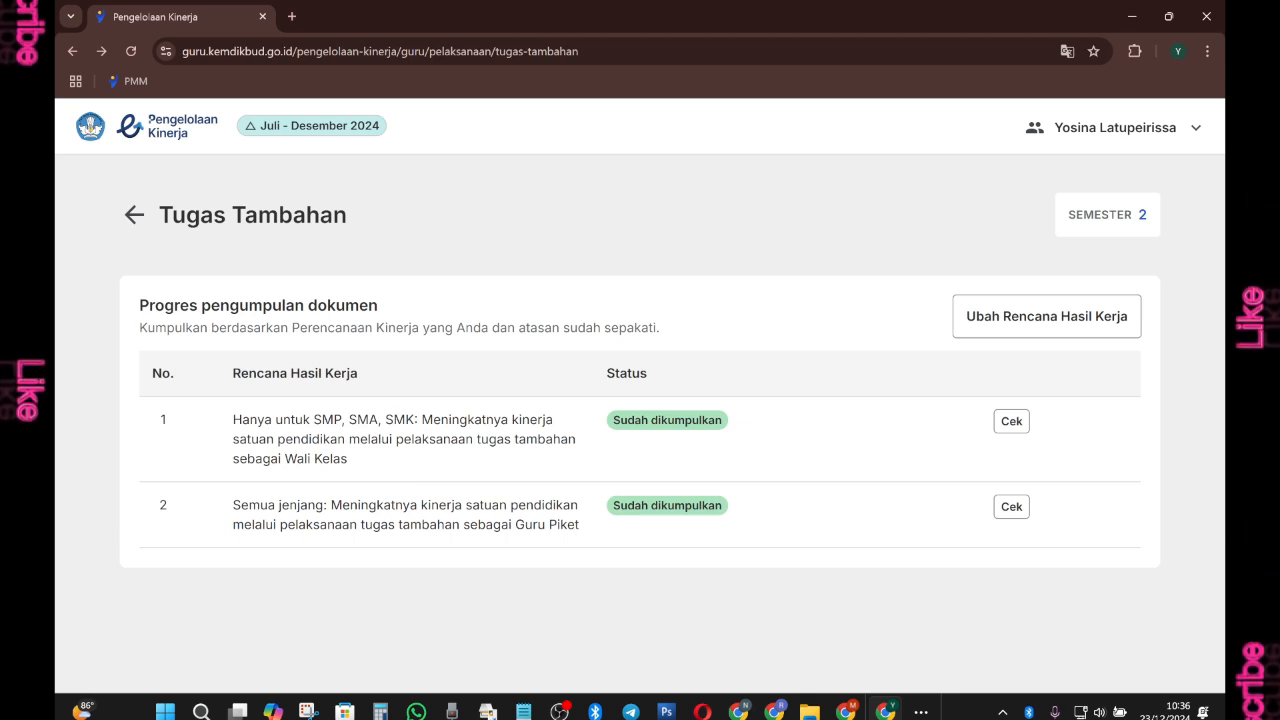
Read through the SK RumahWey.pdf evidence for the Guru Piket task, including its attachments, then return to the Tugas Tambahan list
left_click(1011, 507)
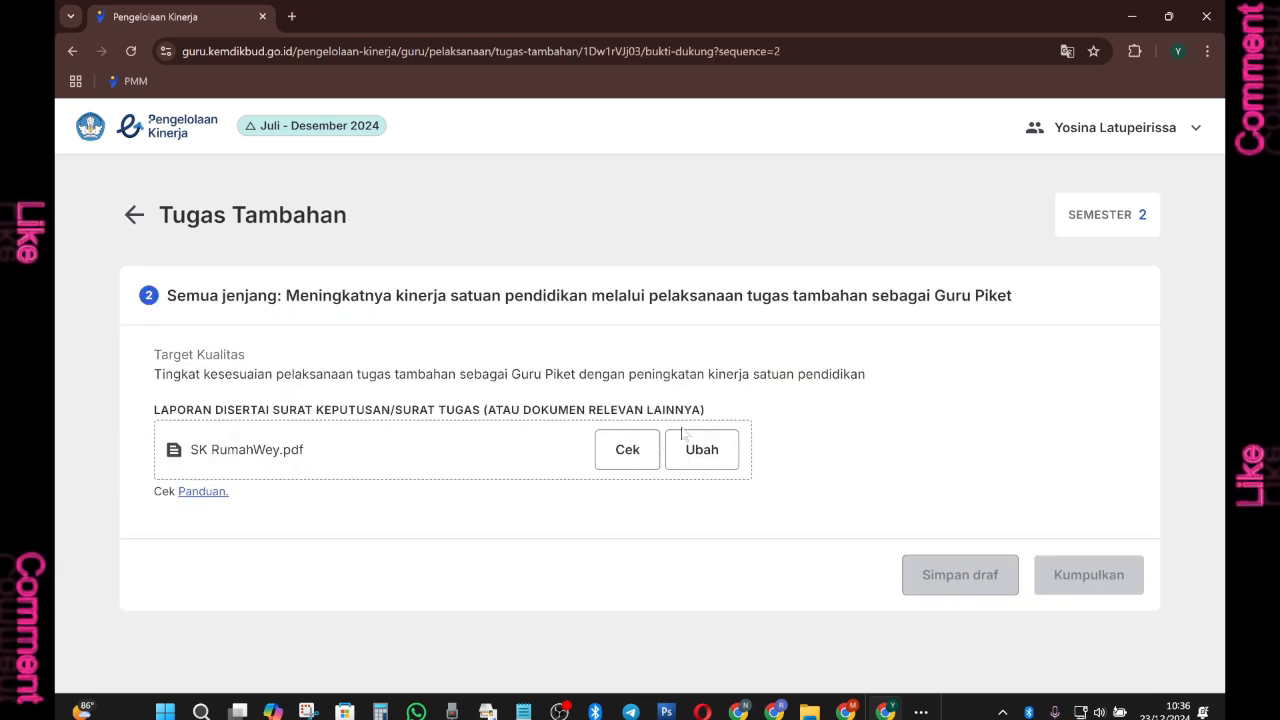
left_click(628, 452)
scroll(628, 465, "down", 20)
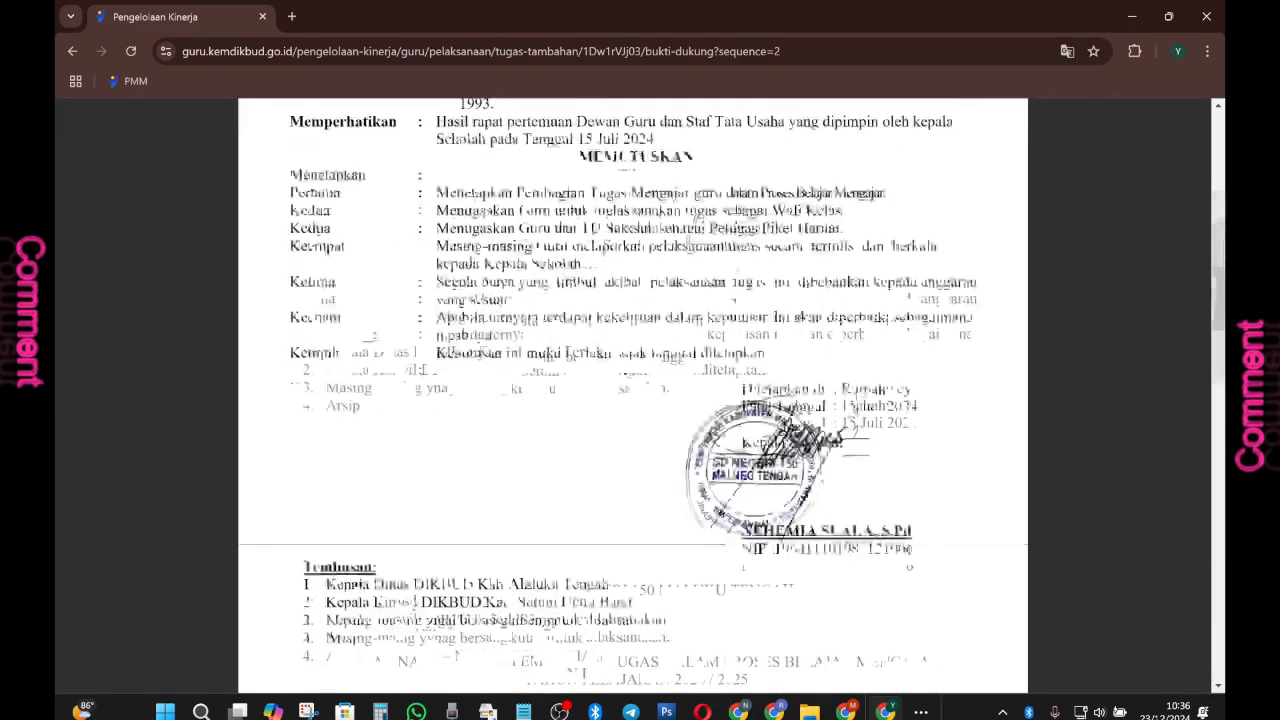
scroll(840, 477, "down", 2)
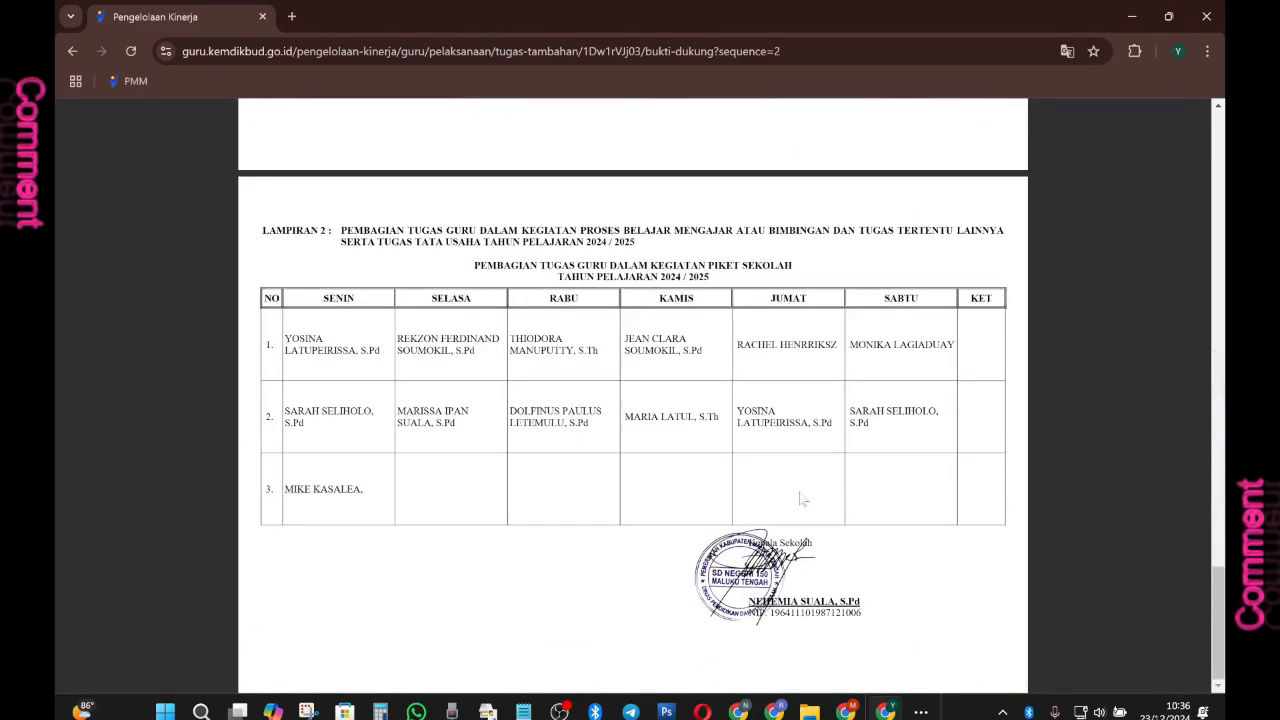
scroll(649, 406, "up", 5)
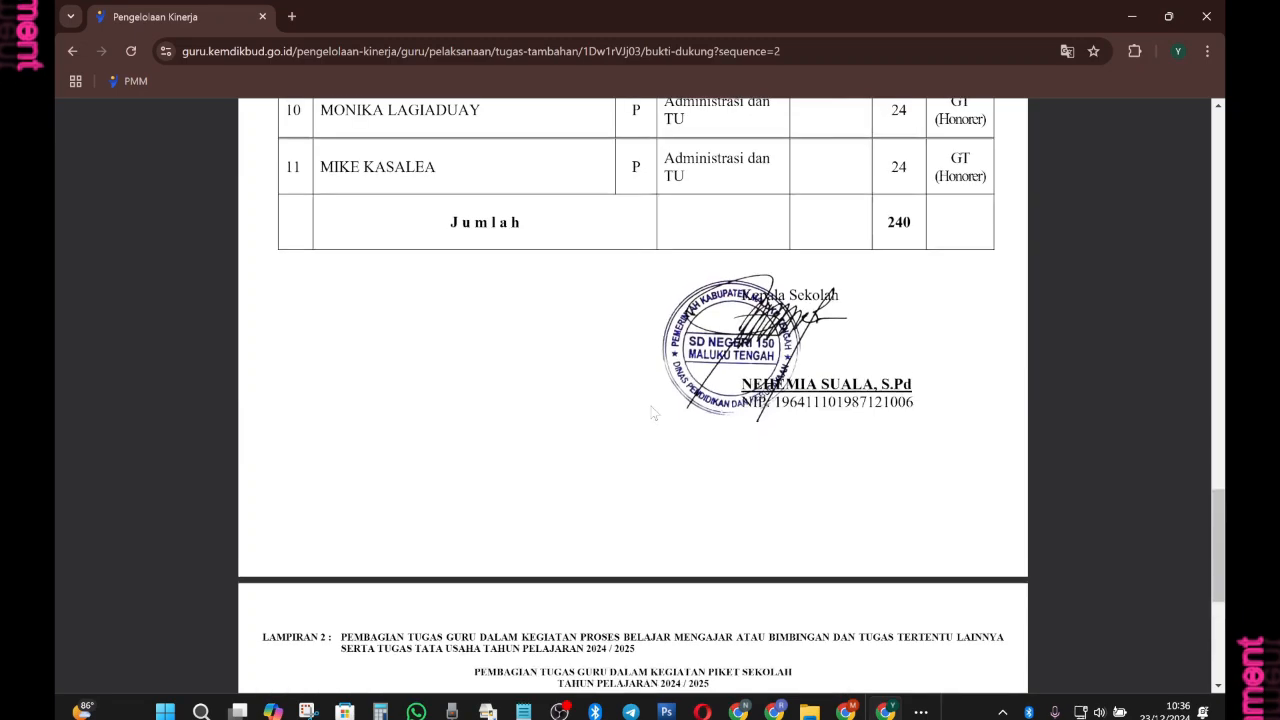
scroll(651, 413, "down", 5)
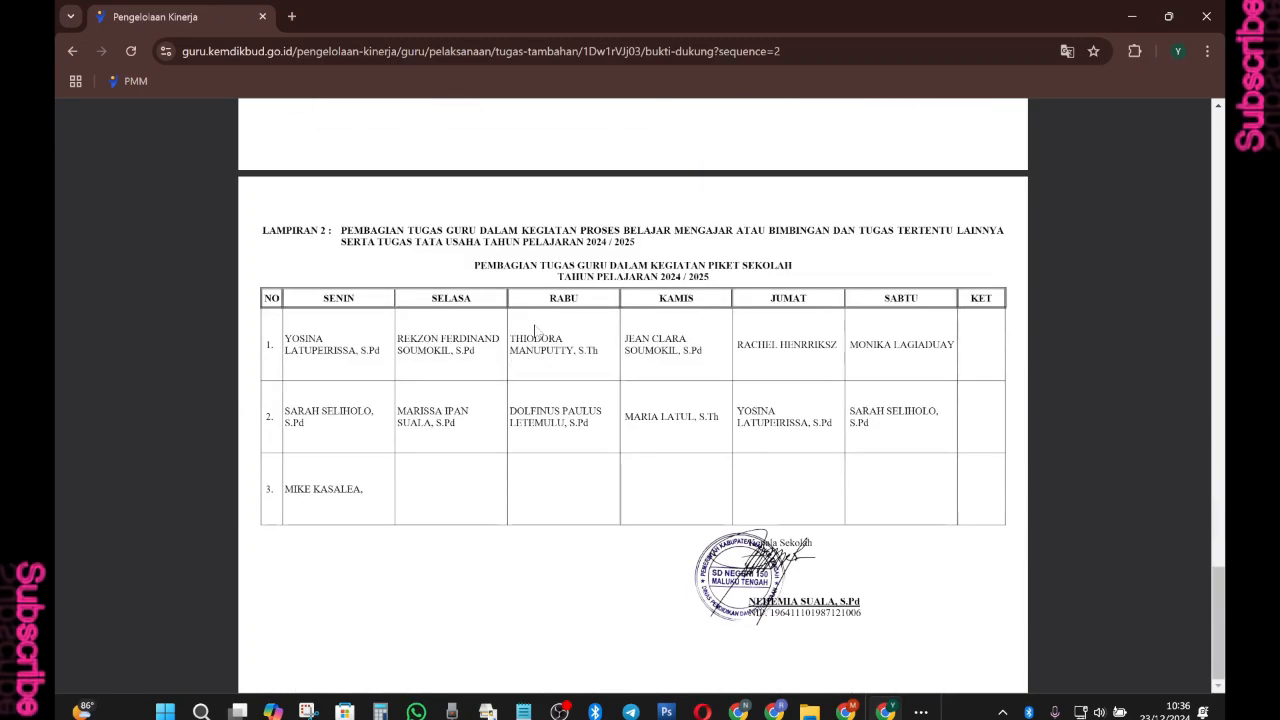
scroll(1160, 218, "up", 20)
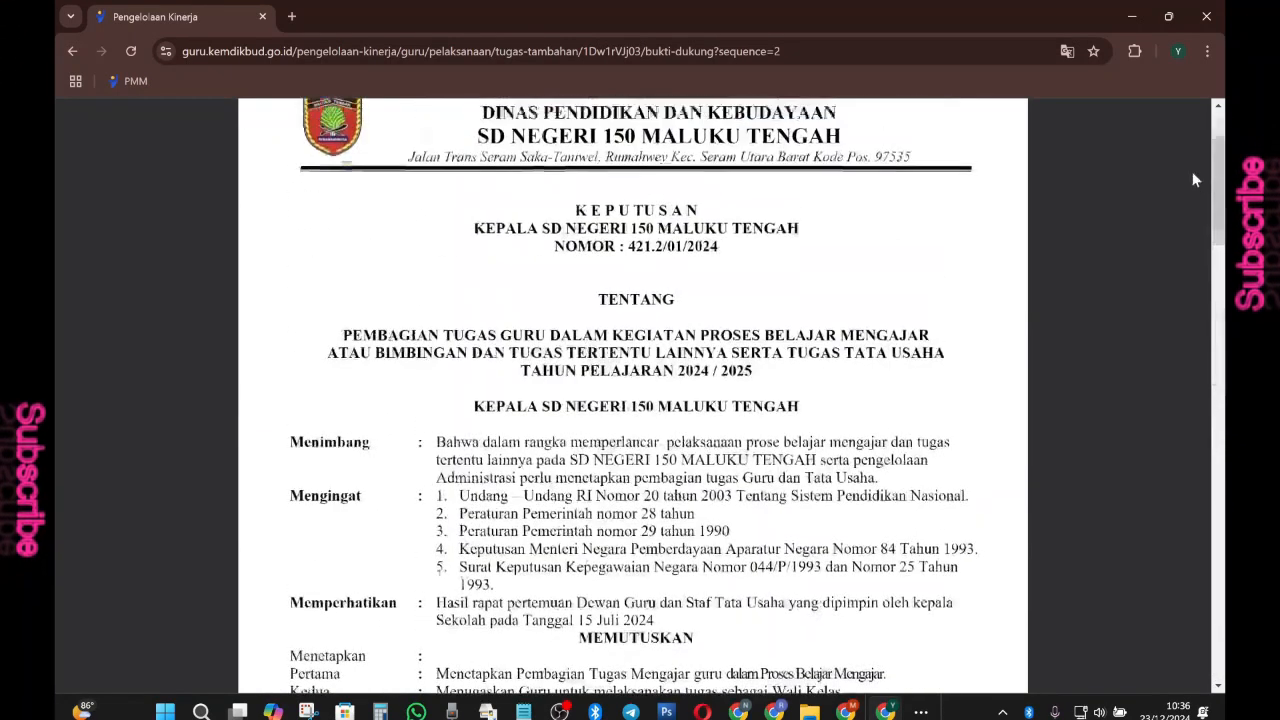
scroll(1192, 173, "up", 1)
left_click(1184, 121)
left_click(134, 214)
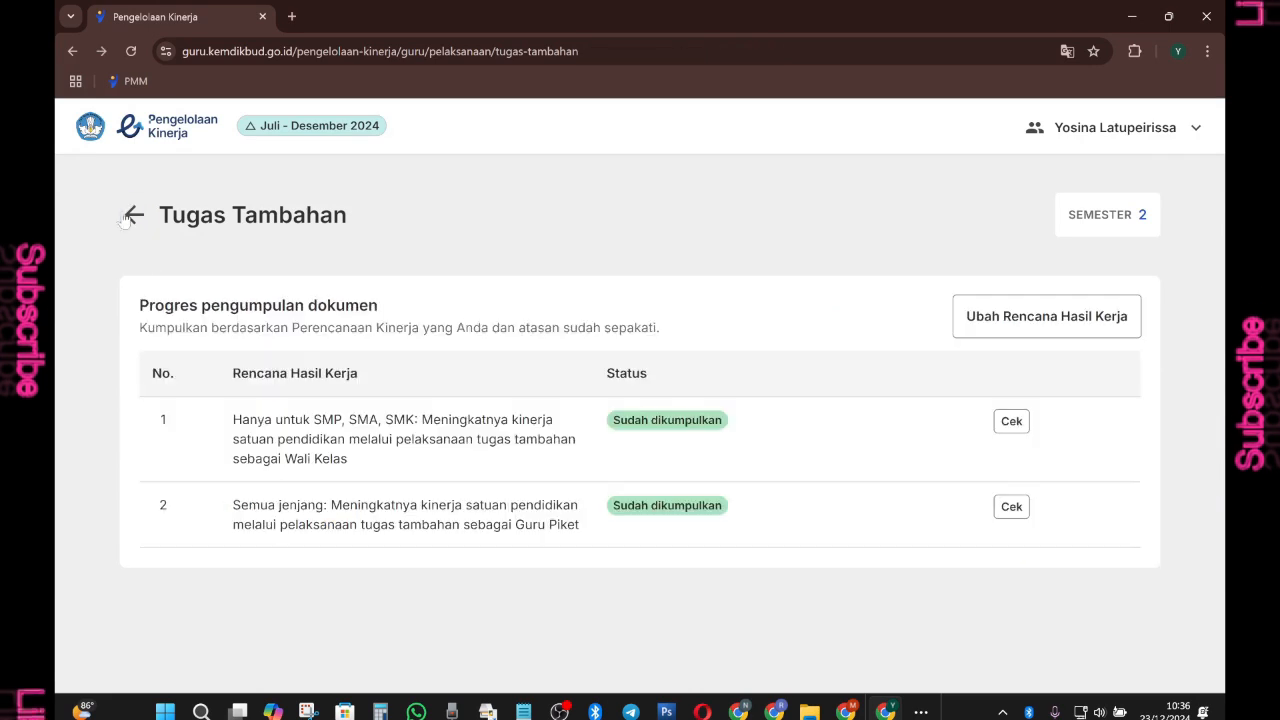
Open the Pengembangan Kompetensi document collection and review its first work plan on sharing good practices in the learning community
left_click(136, 216)
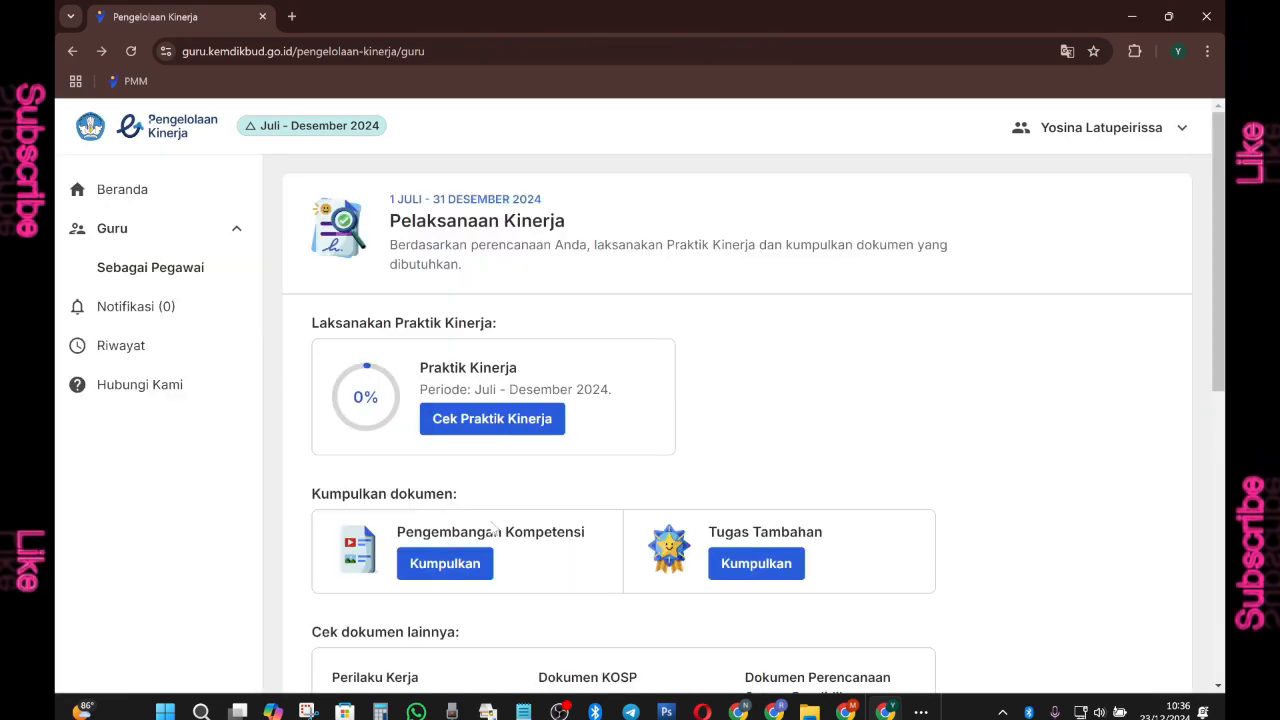
left_click(450, 568)
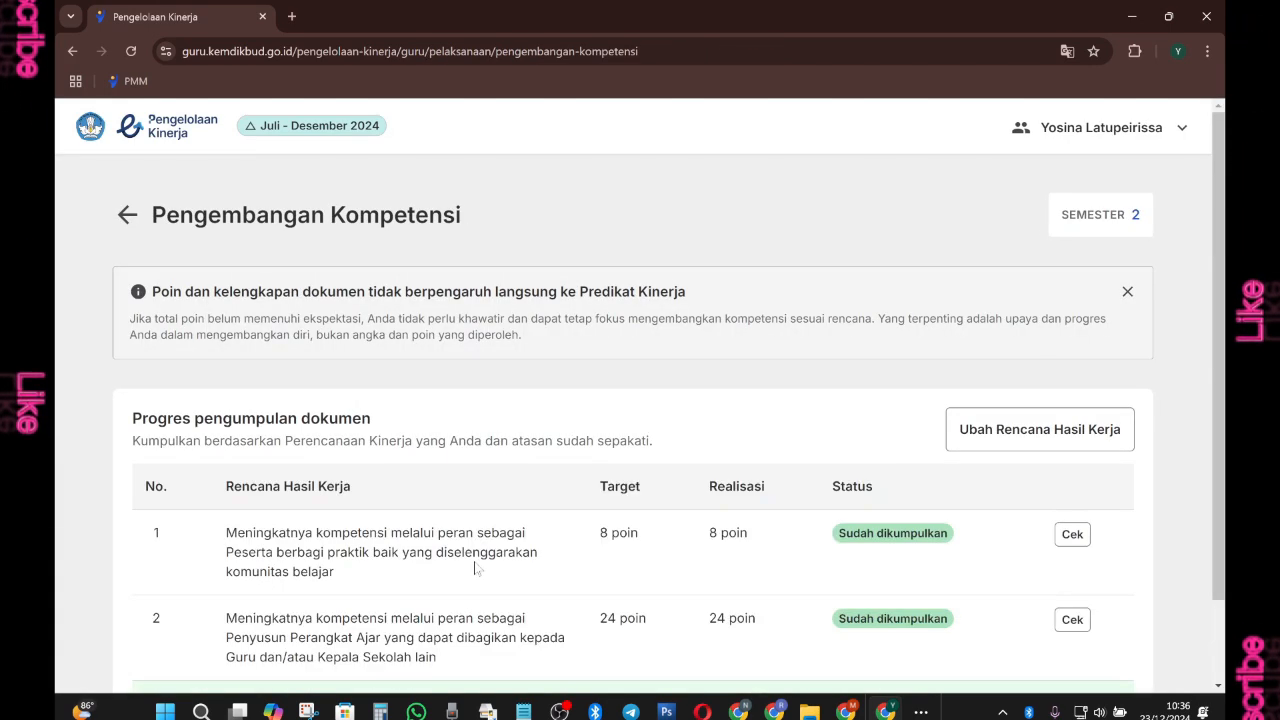
scroll(350, 513, "down", 2)
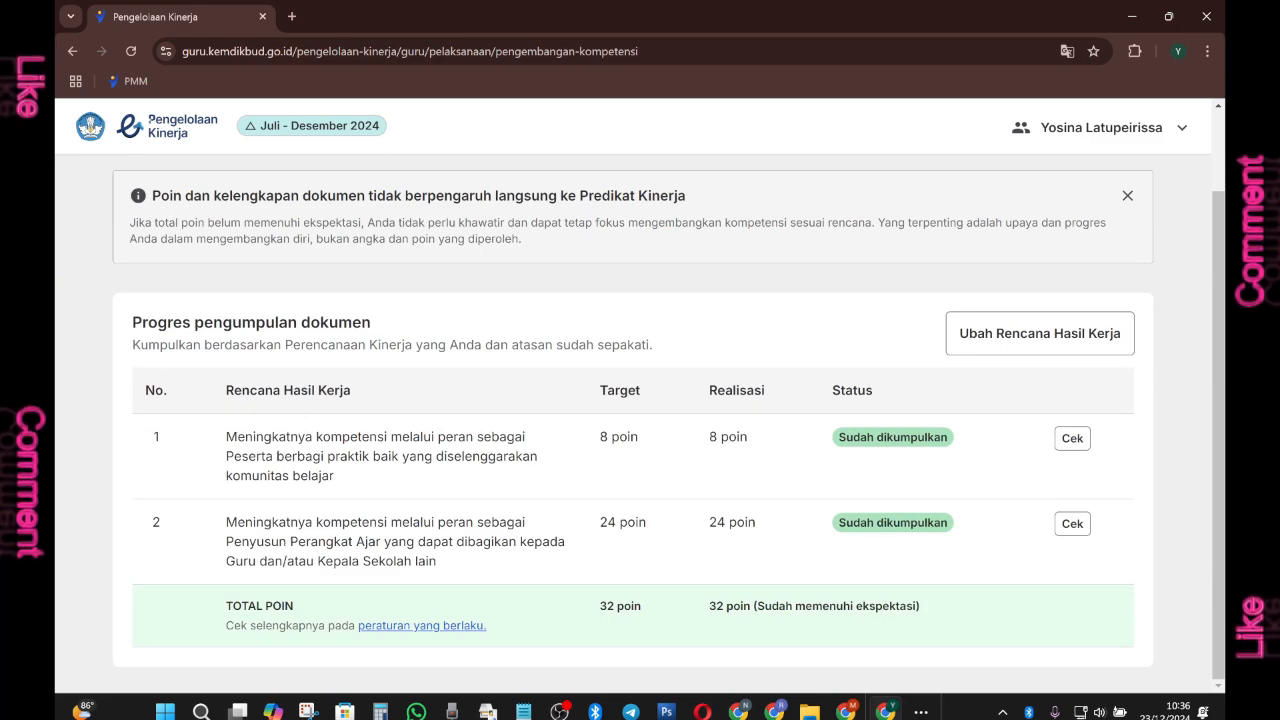
left_click_drag(284, 456, 334, 477)
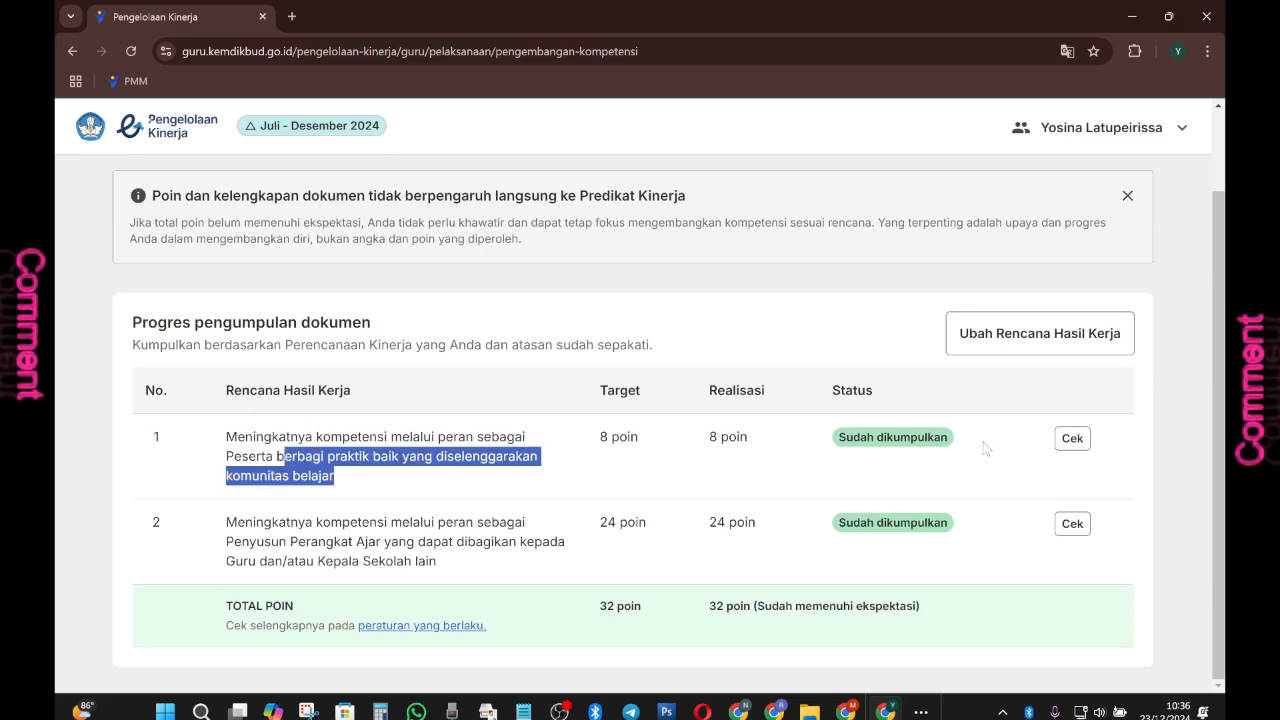
Open the first work plan's evidence and view the Sertifikat 1 file 2.pdf, then close the preview
left_click(1072, 440)
scroll(200, 427, "down", 3)
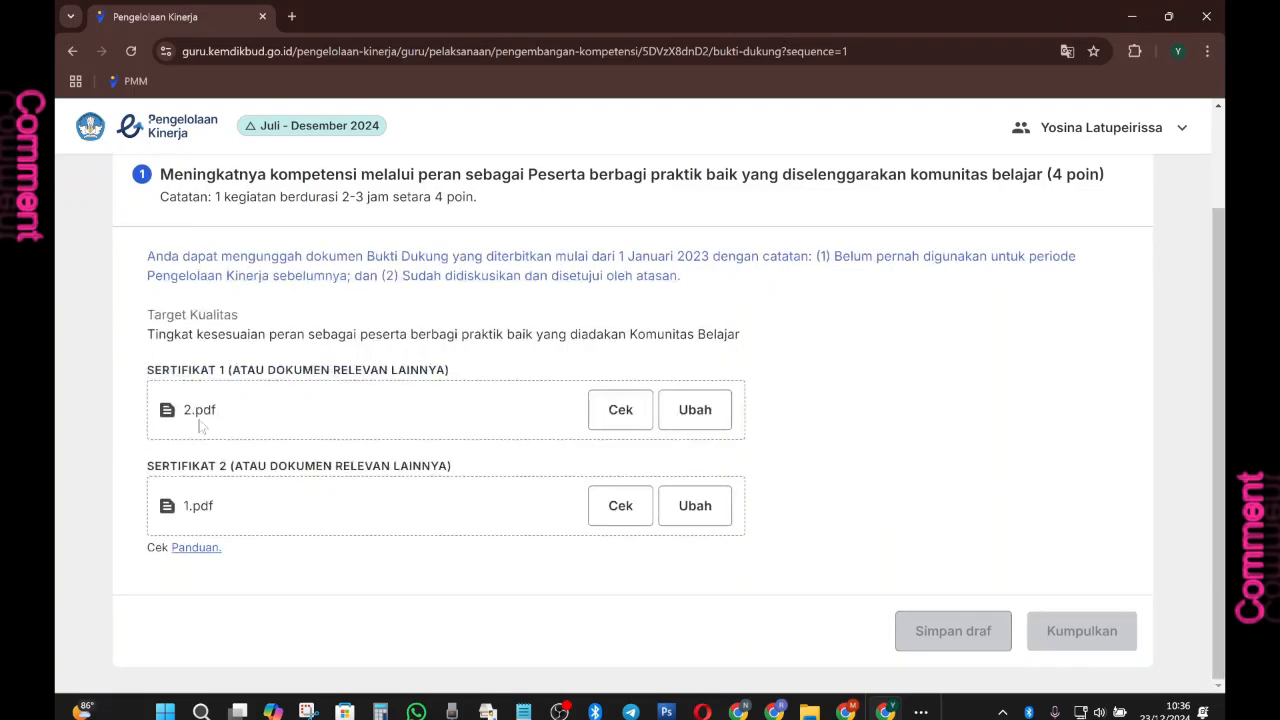
left_click(621, 412)
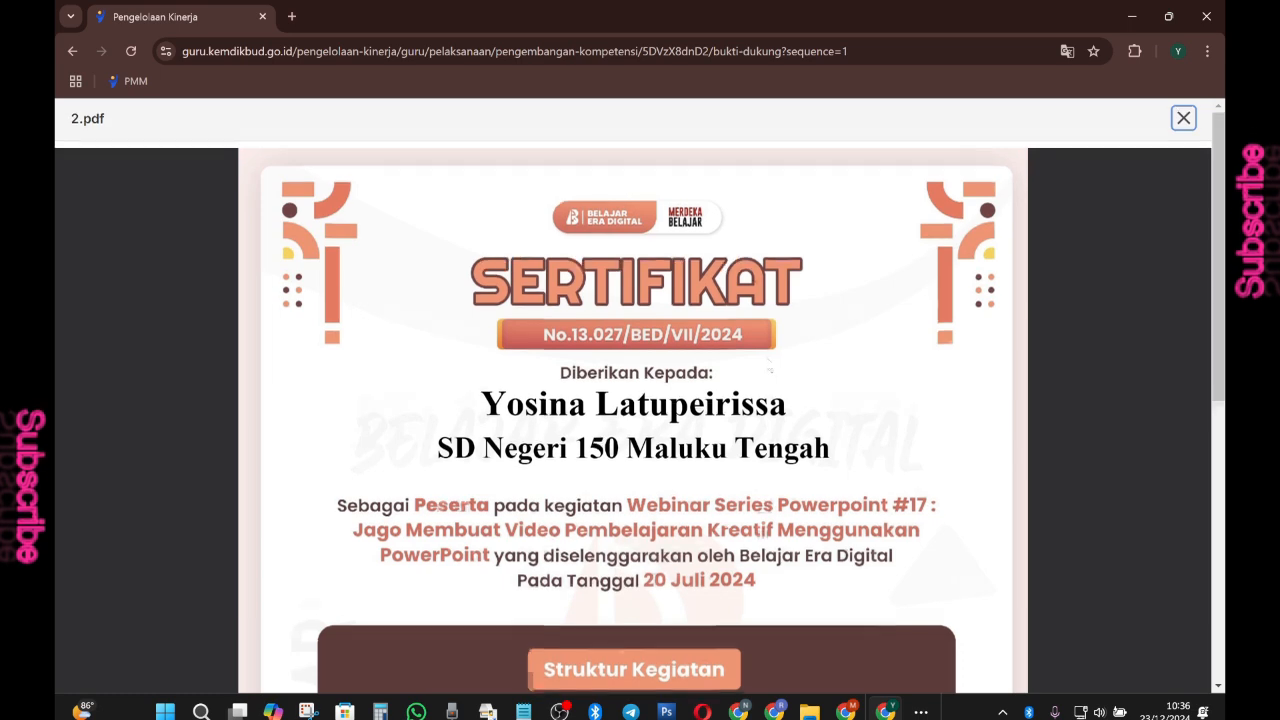
scroll(733, 372, "down", 3)
scroll(735, 373, "up", 1)
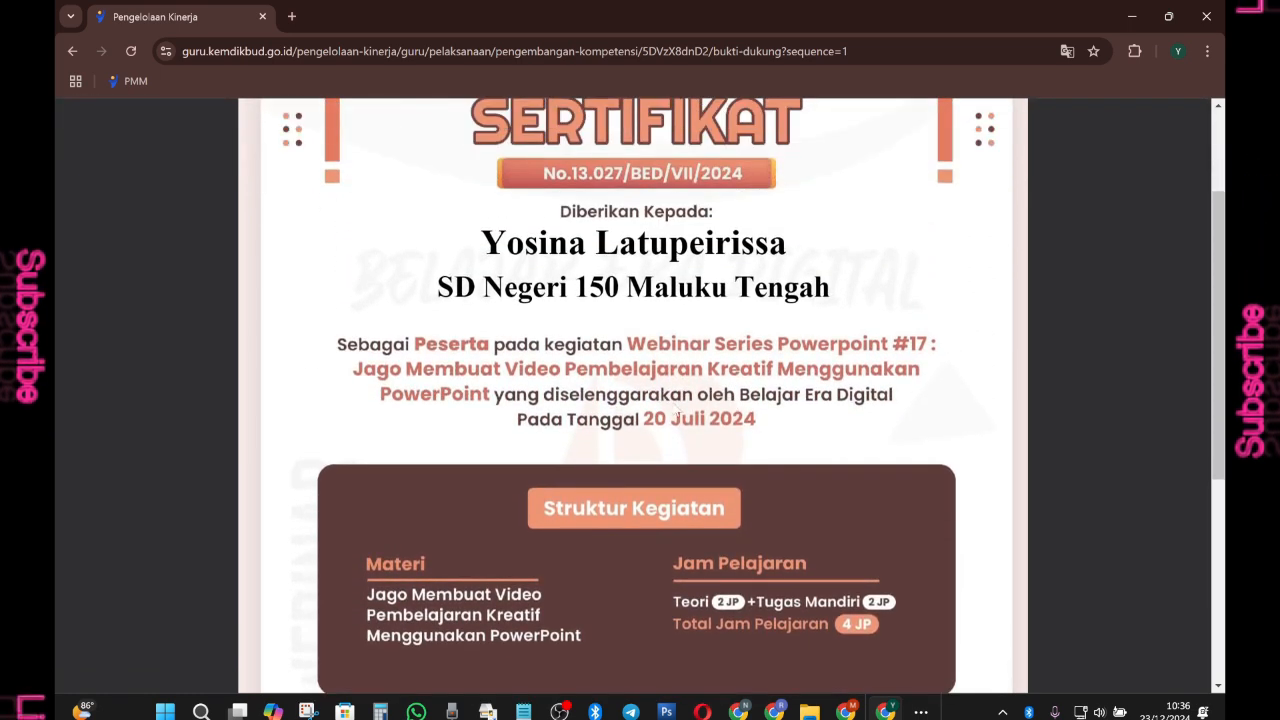
scroll(735, 373, "down", 5)
scroll(735, 373, "up", 7)
left_click(1184, 114)
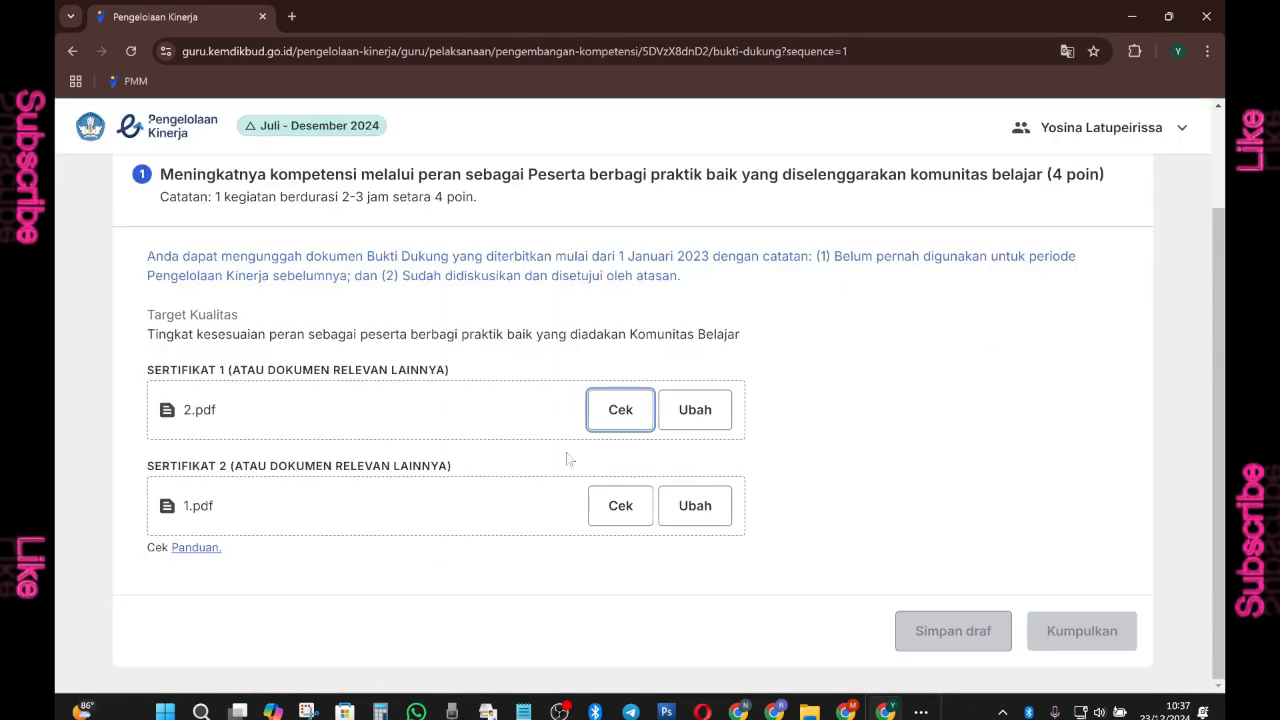
View the Sertifikat 2 file 1.pdf, then return to the Pengembangan Kompetensi list
left_click(626, 516)
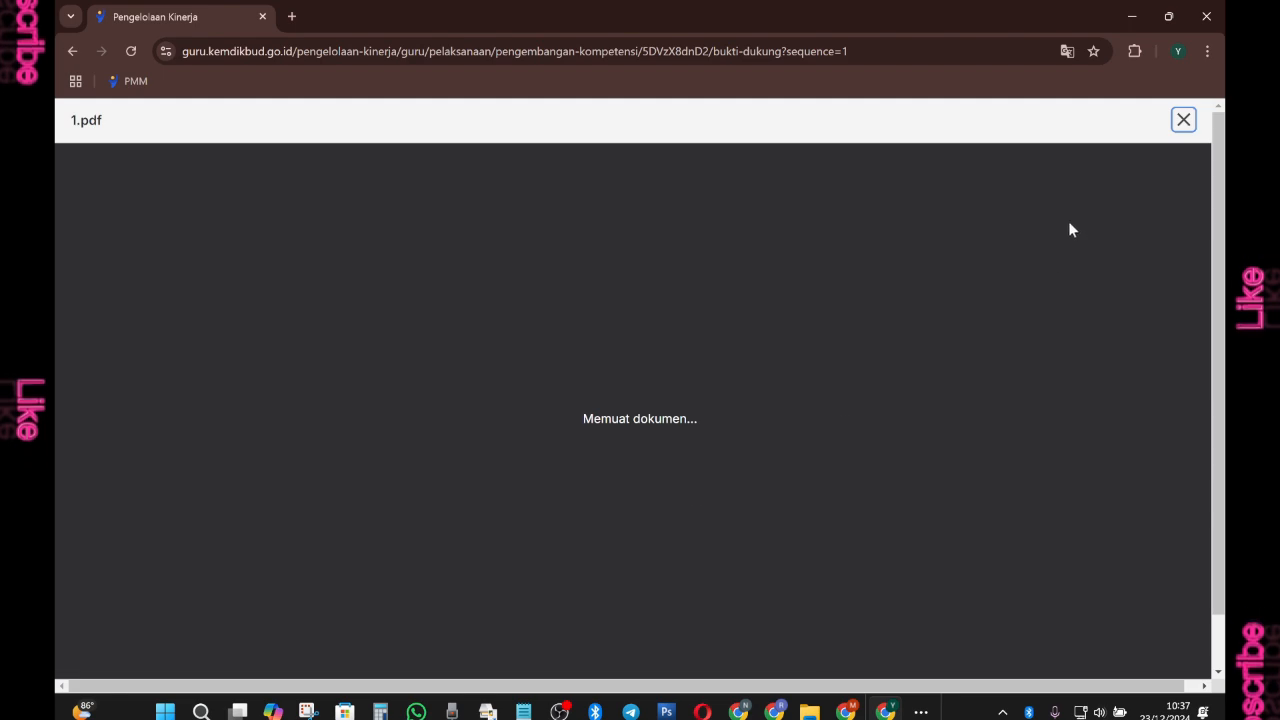
scroll(793, 444, "down", 5)
scroll(1104, 207, "up", 6)
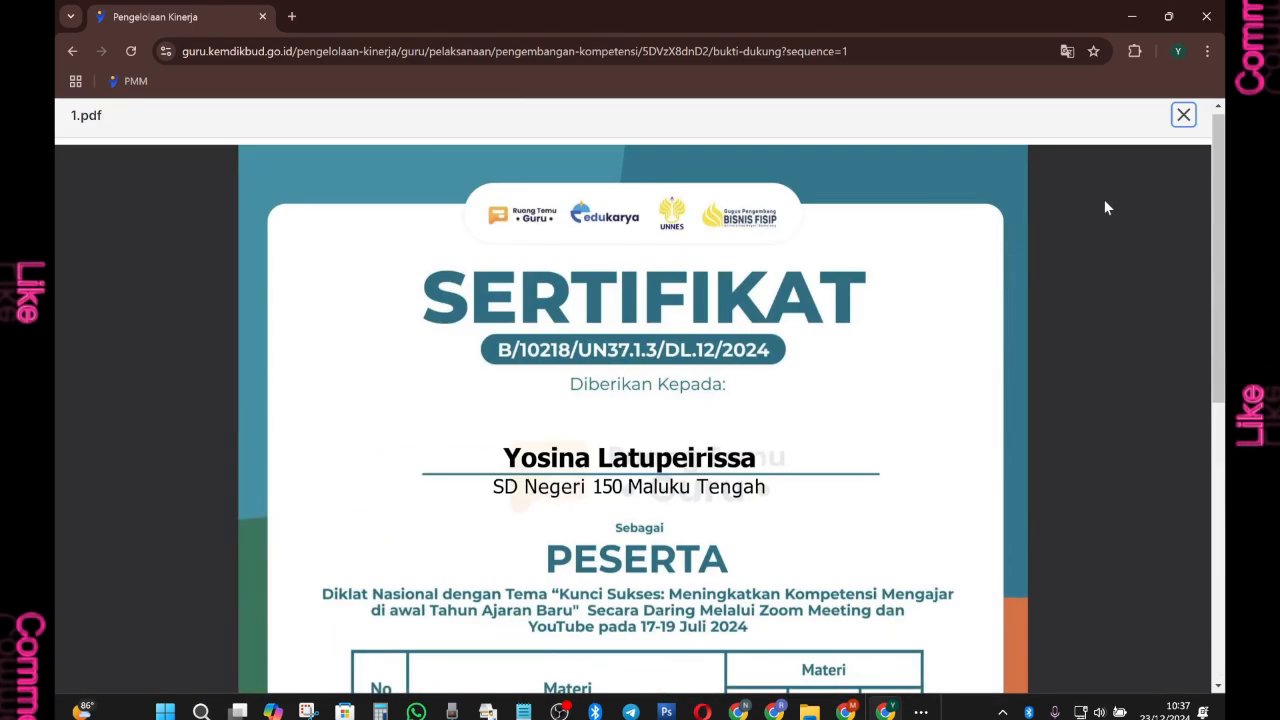
left_click(1184, 114)
left_click(74, 51)
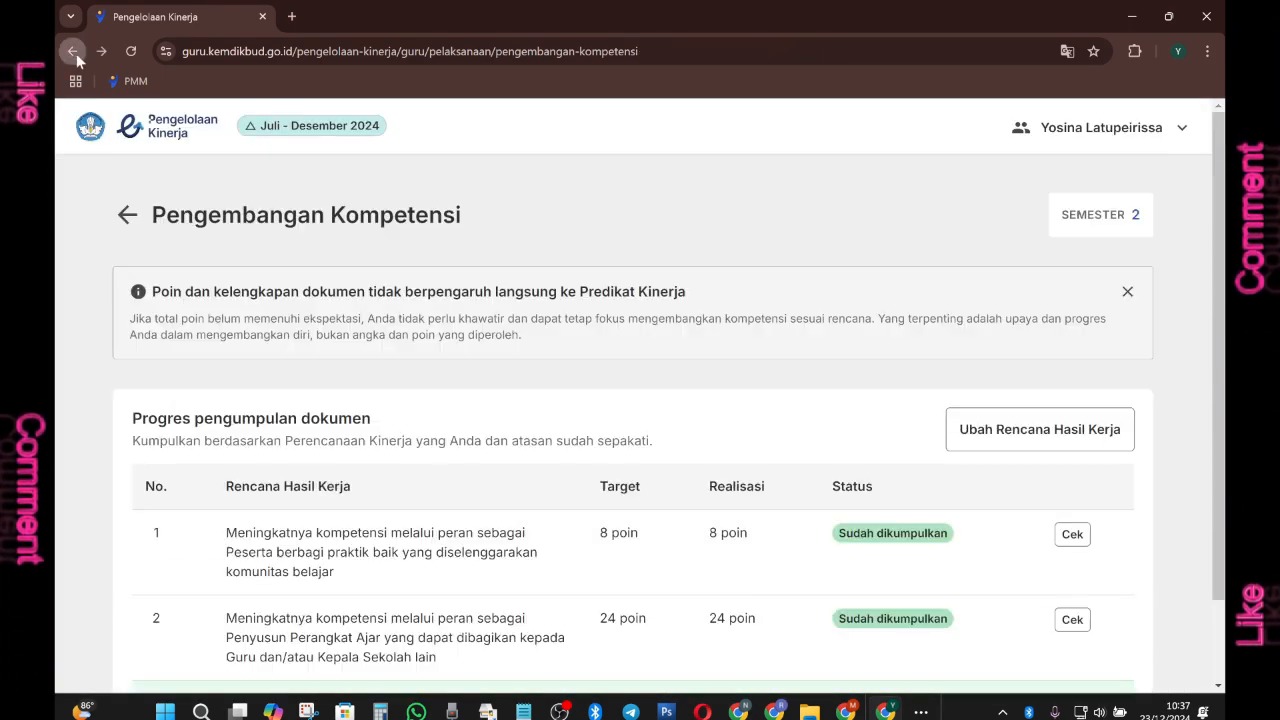
Examine the second work plan, Penyusun Perangkat Ajar, and its submission status
scroll(480, 457, "down", 2)
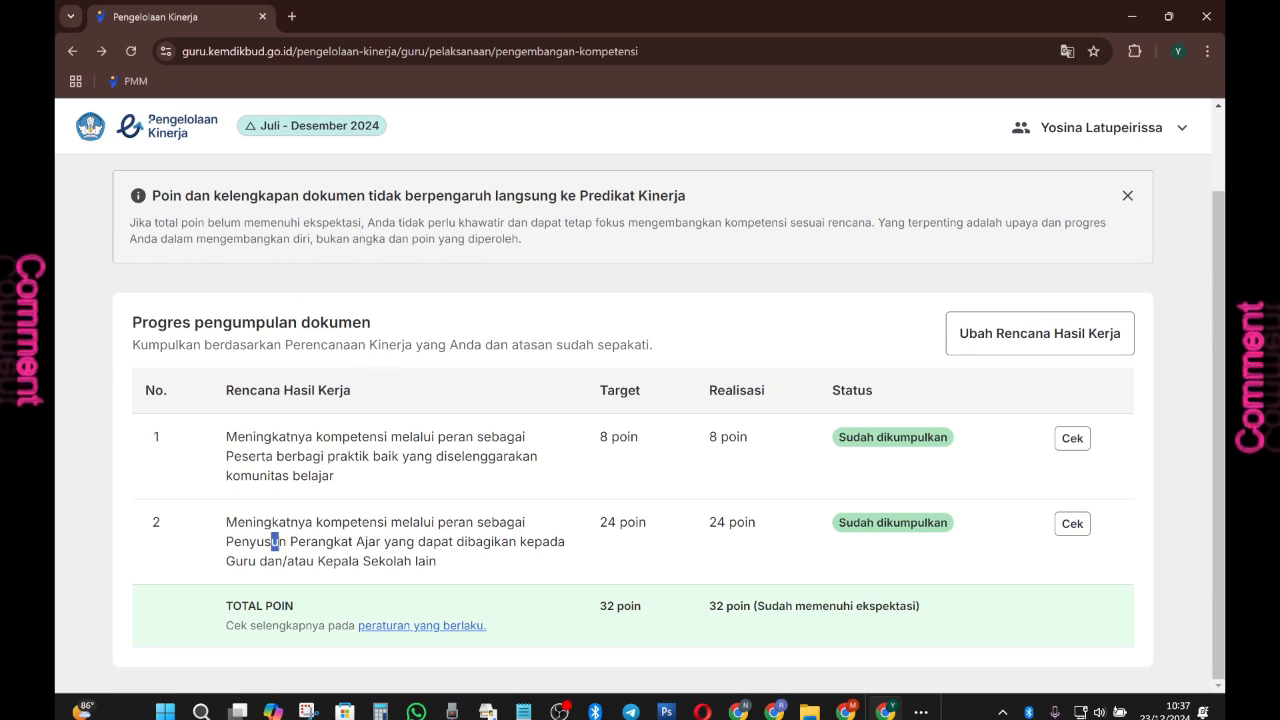
mouse_move(362, 541)
left_mouse_down()
mouse_move(387, 521)
mouse_move(383, 541)
left_mouse_up()
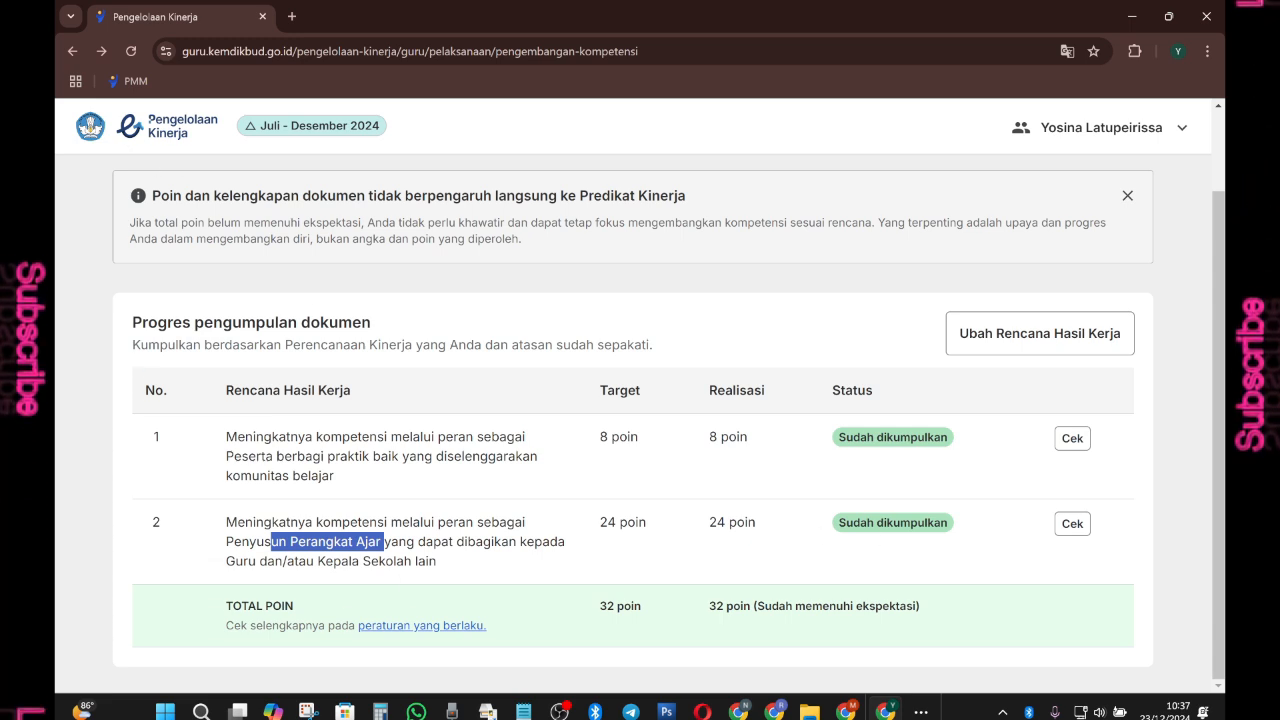
left_click_drag(887, 523, 942, 526)
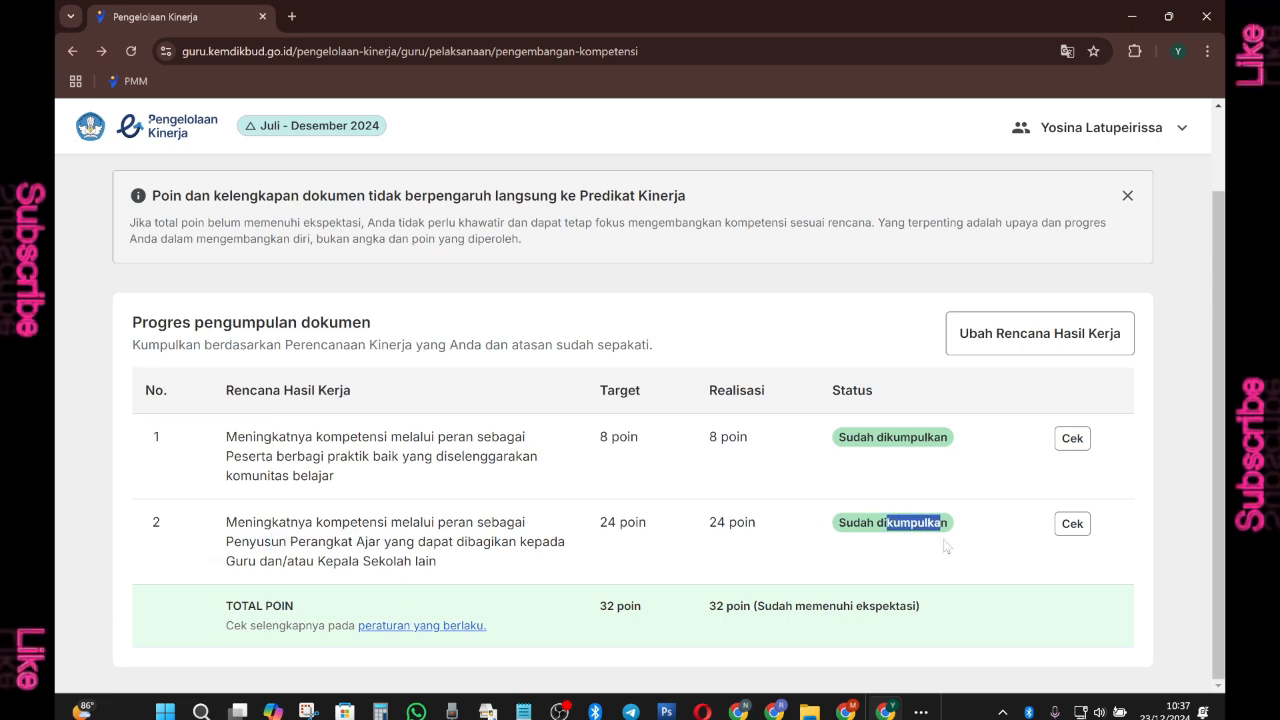
Return to the Pelaksanaan Kinerja overview and open the Praktik Kinerja page for July–December 2024
left_click(66, 53)
left_click_drag(312, 494, 466, 497)
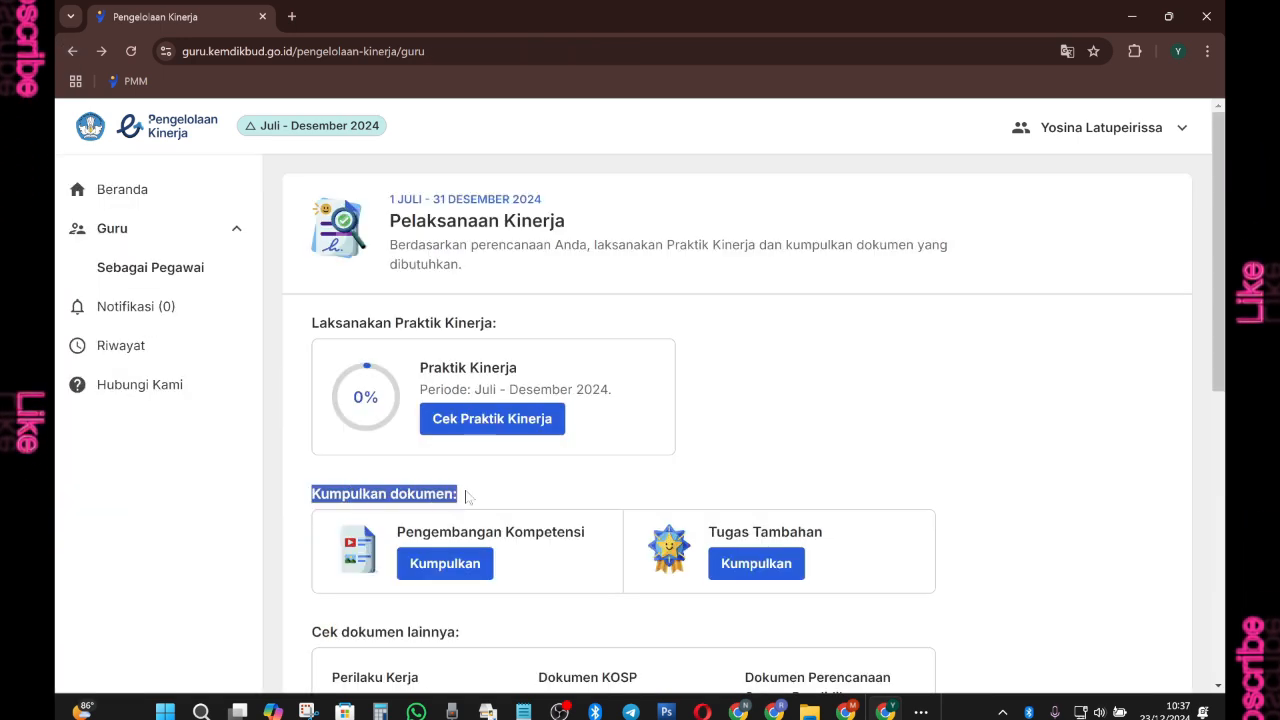
left_click_drag(311, 322, 500, 330)
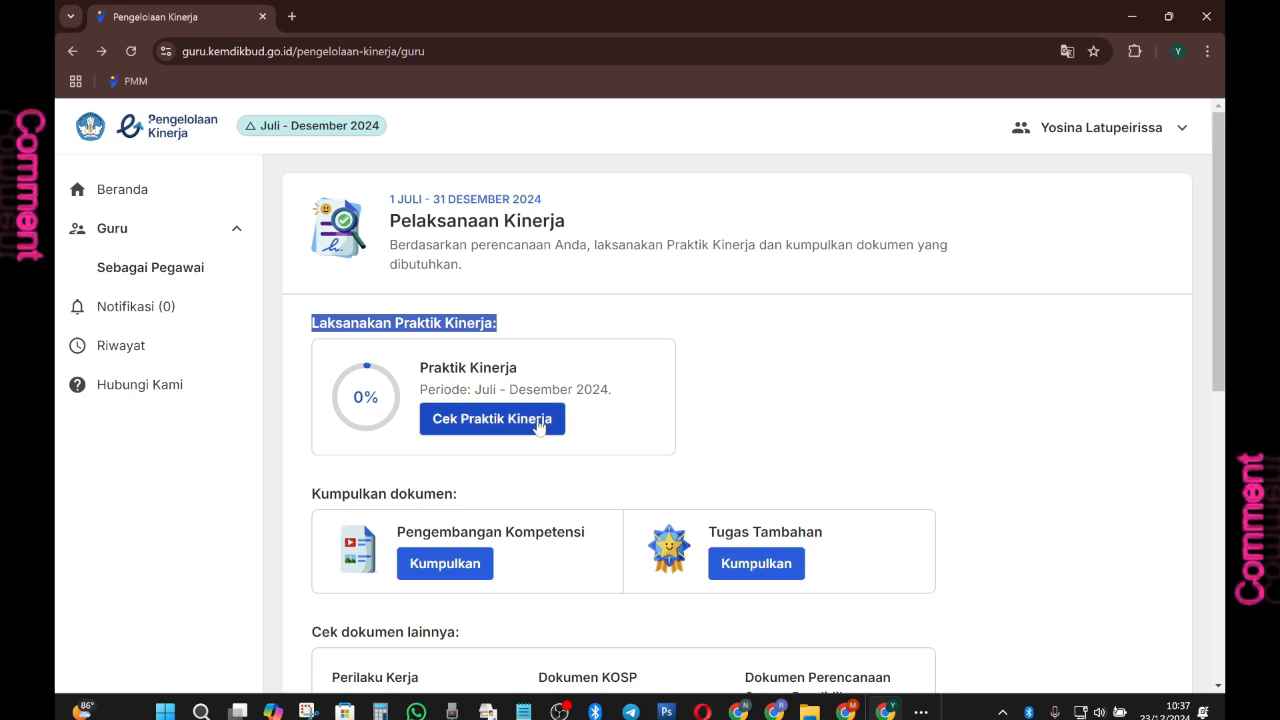
left_click(505, 432)
Examine the Praktik Kinerja stages in Bagian 1 Pelaksanaan Observasi and Bagian 2 Pelaksanaan Tindak Lanjut, including which are locked
scroll(208, 296, "down", 3)
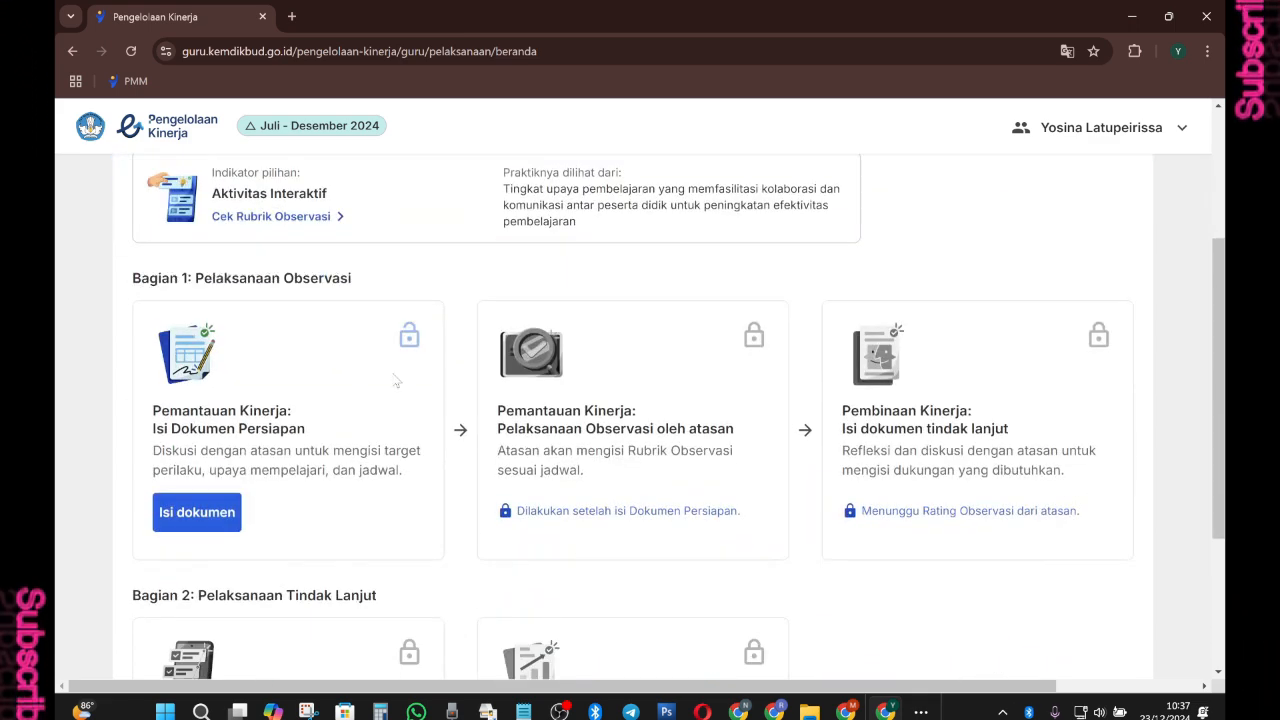
scroll(396, 381, "down", 1)
scroll(320, 371, "down", 1)
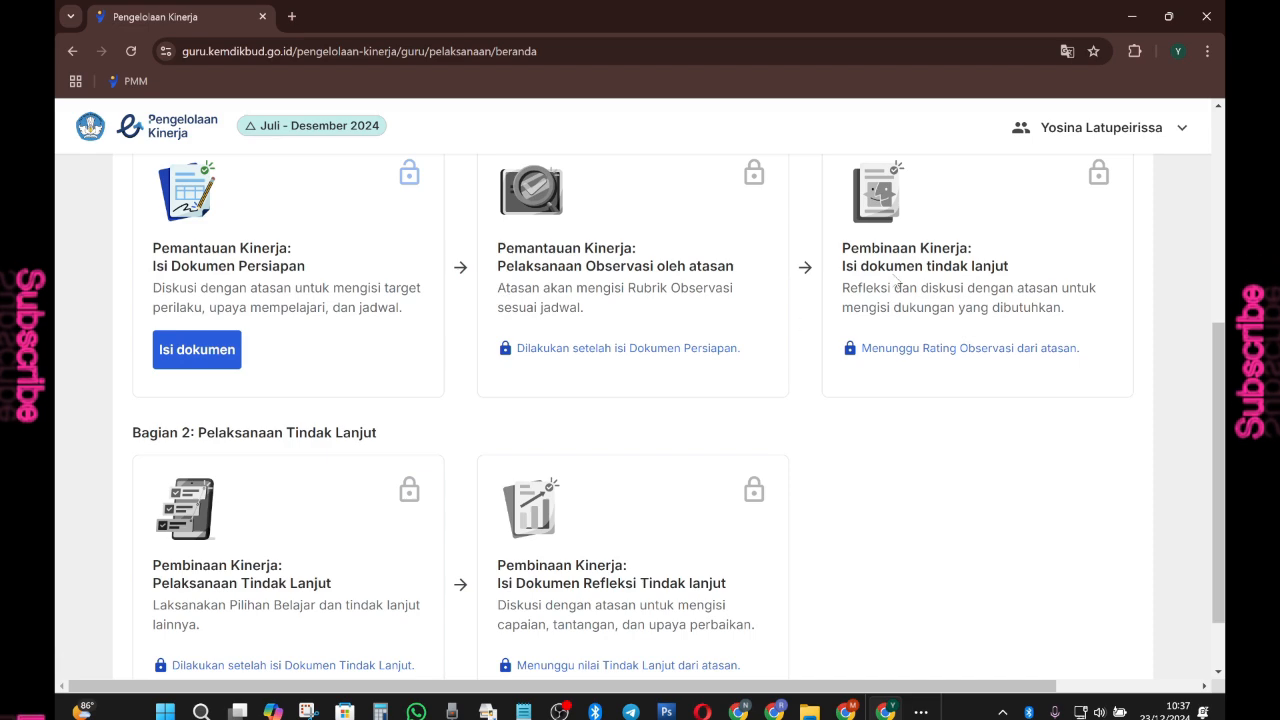
scroll(471, 467, "down", 1)
scroll(620, 483, "up", 2)
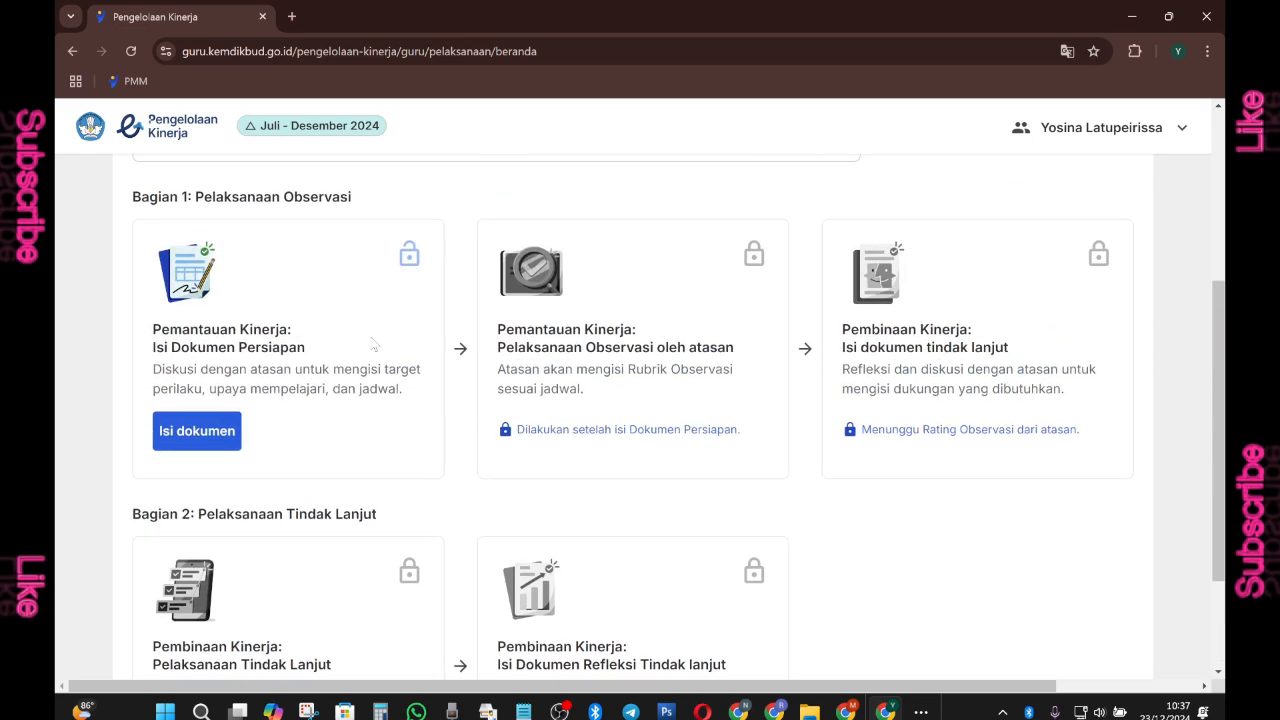
scroll(346, 370, "down", 1)
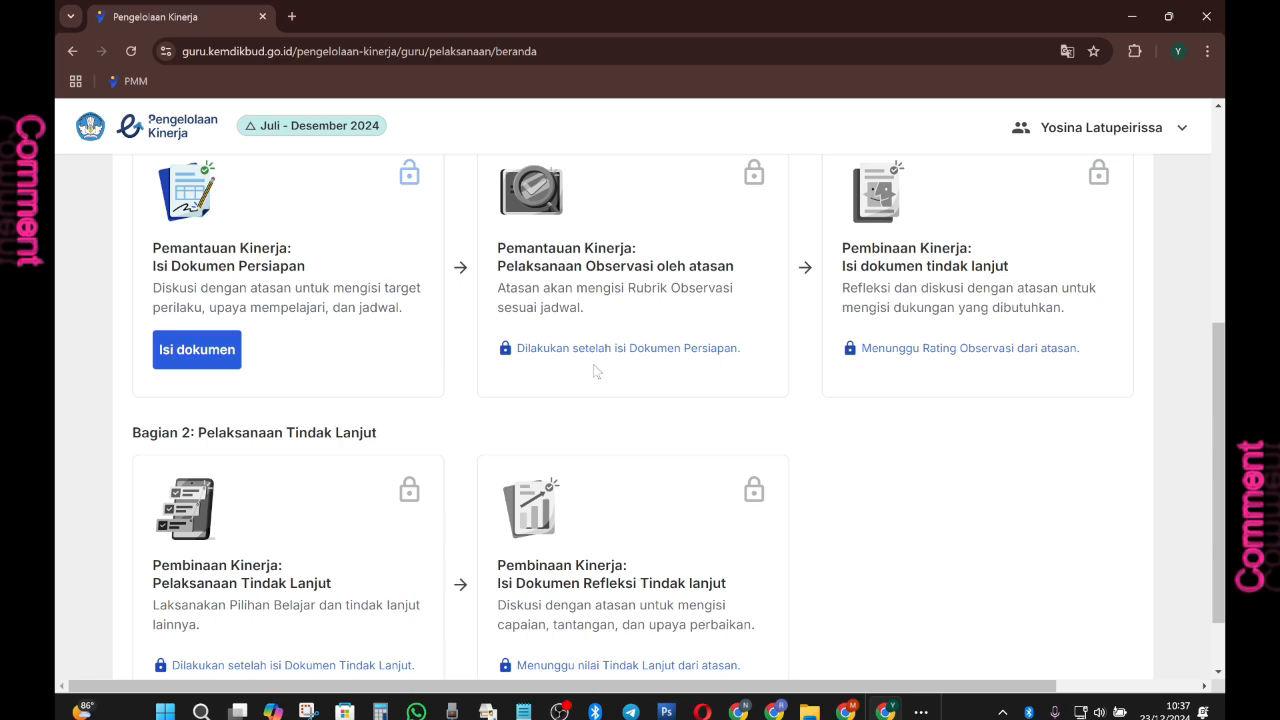
scroll(663, 333, "up", 1)
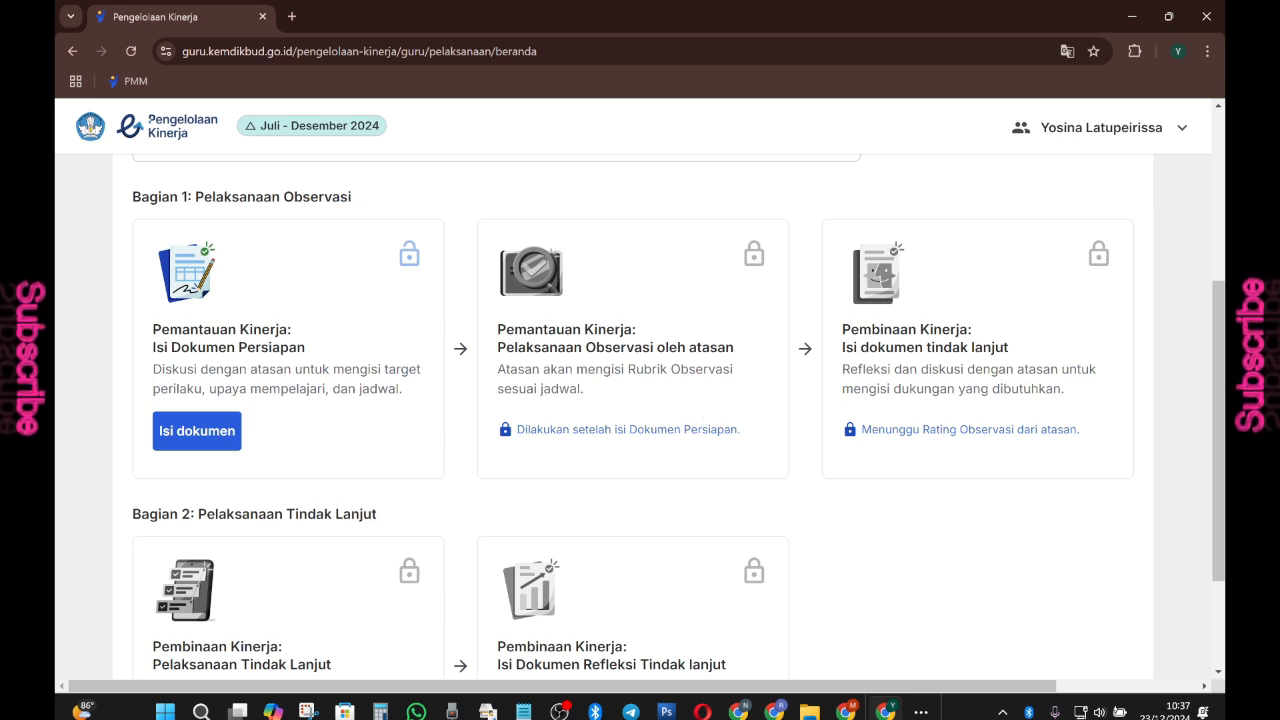
scroll(641, 402, "down", 1)
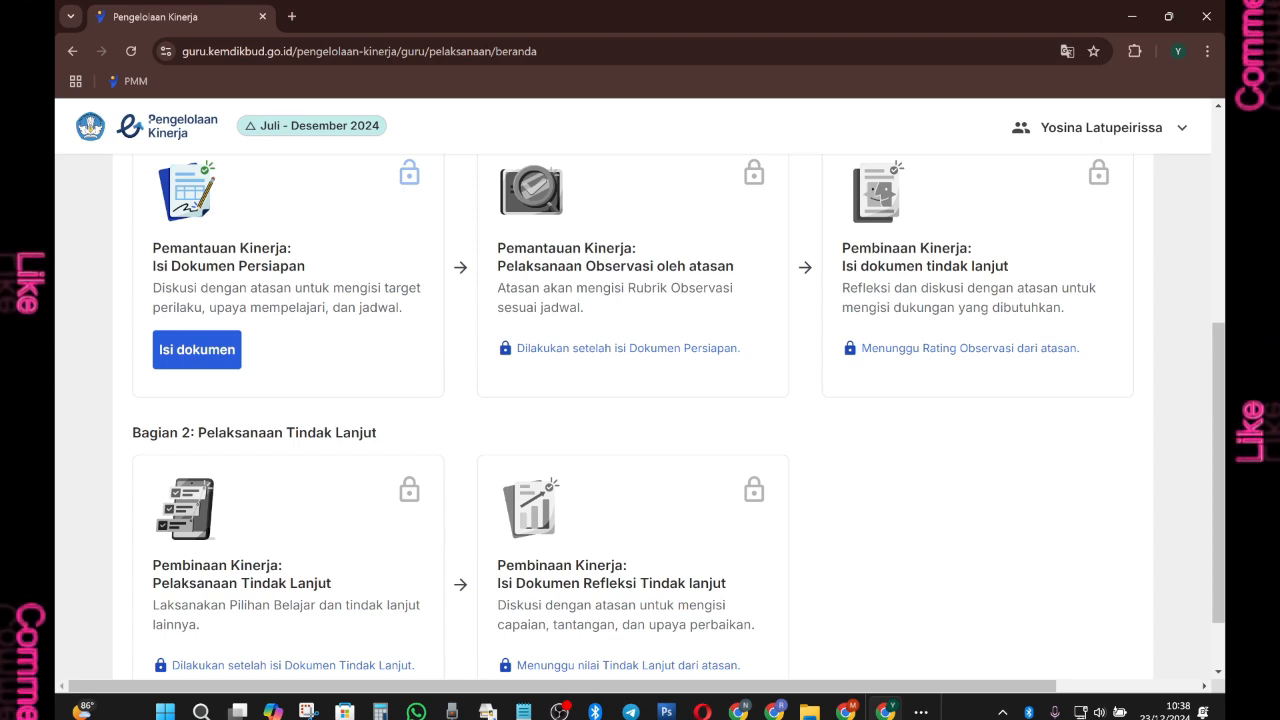
scroll(406, 483, "down", 1)
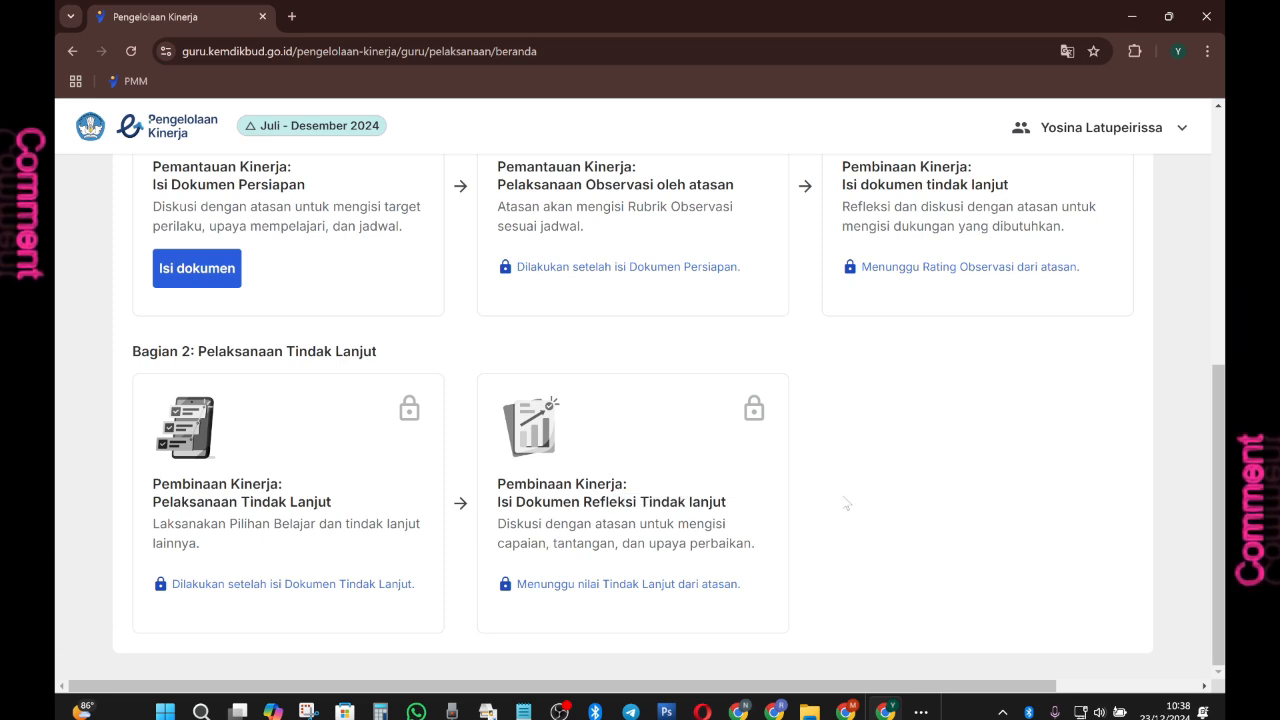
scroll(640, 400, "up", 2)
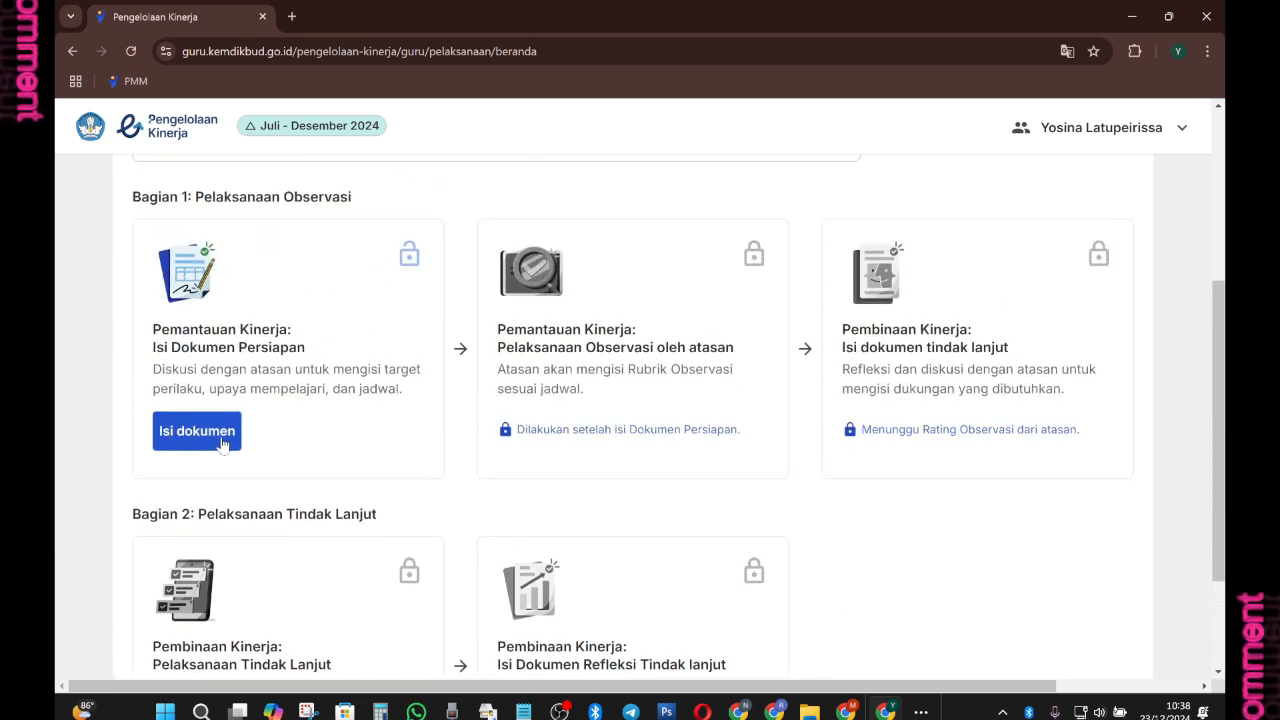
scroll(208, 313, "up", 1)
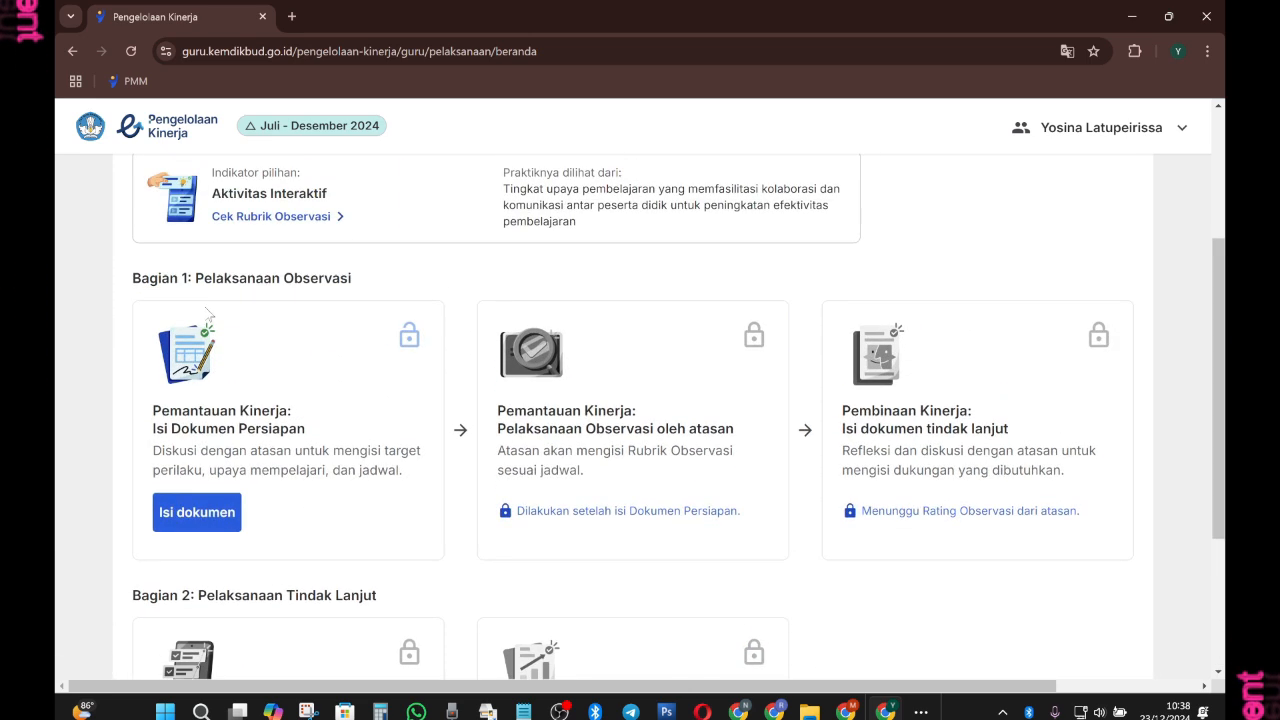
Open the Dokumen Persiapan for filling in and look over the Formulir Diskusi Persiapan
left_click(196, 512)
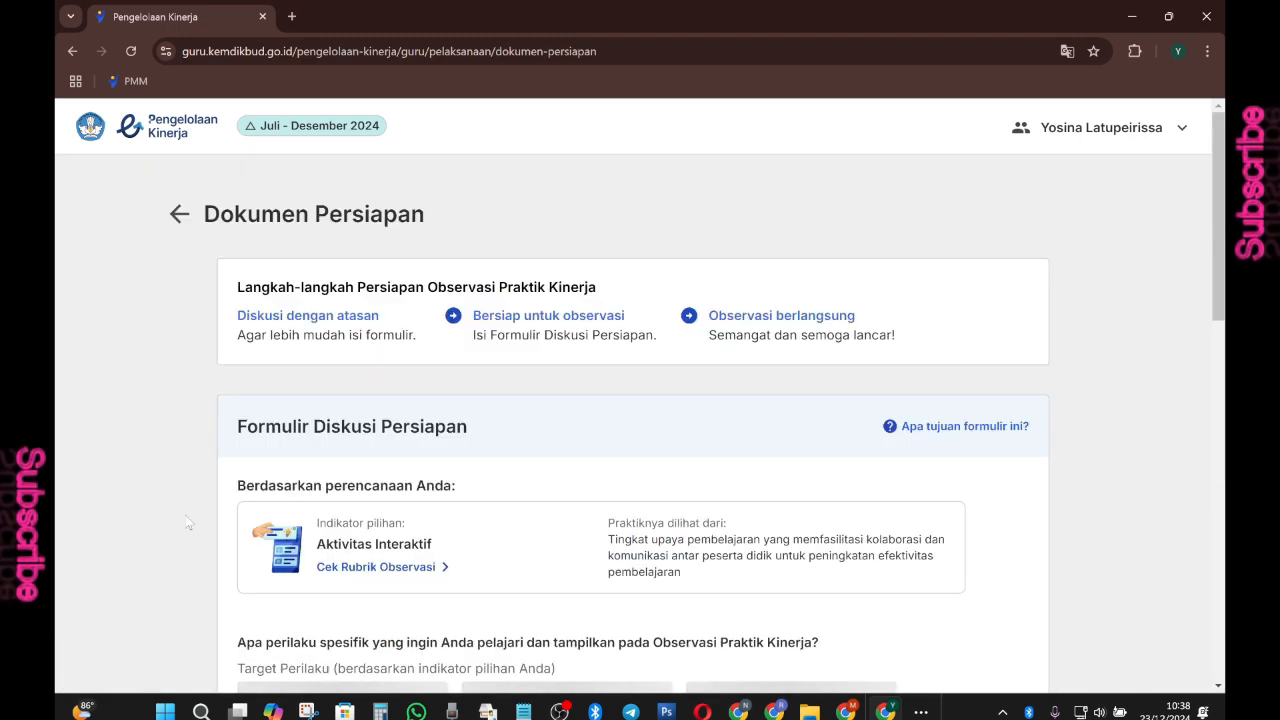
scroll(640, 420, "down", 4)
scroll(640, 420, "up", 3)
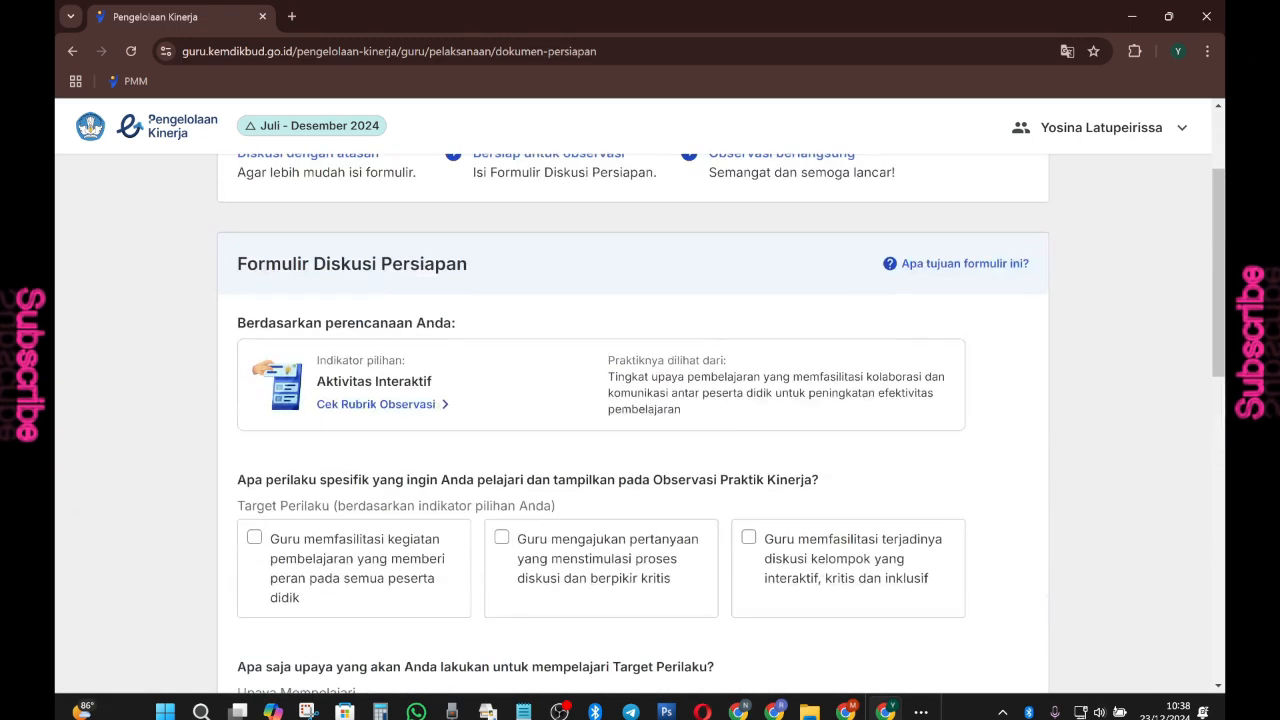
Choose "Guru memfasilitasi terjadinya diskusi kelompok yang interaktif, kritis dan inklusif" as the Target Perilaku
scroll(640, 420, "down", 1)
left_click_drag(238, 398, 622, 428)
left_click(622, 428)
scroll(590, 445, "down", 1)
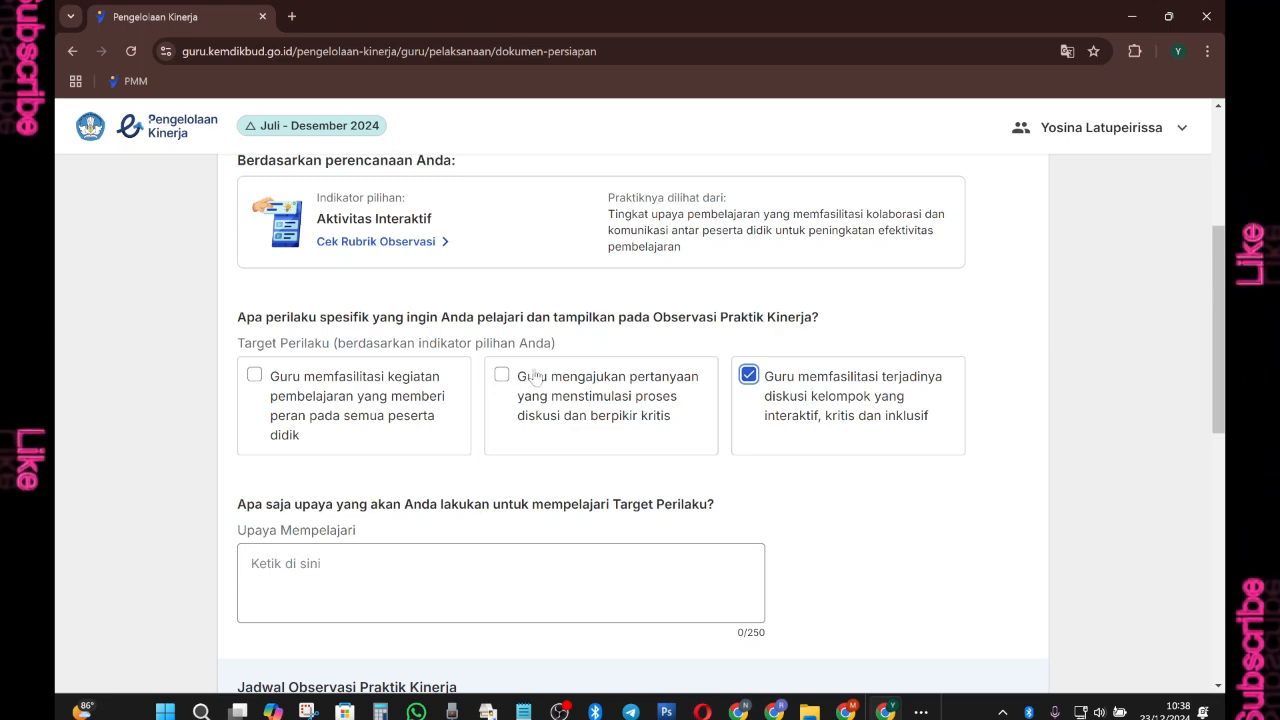
left_click_drag(493, 317, 607, 317)
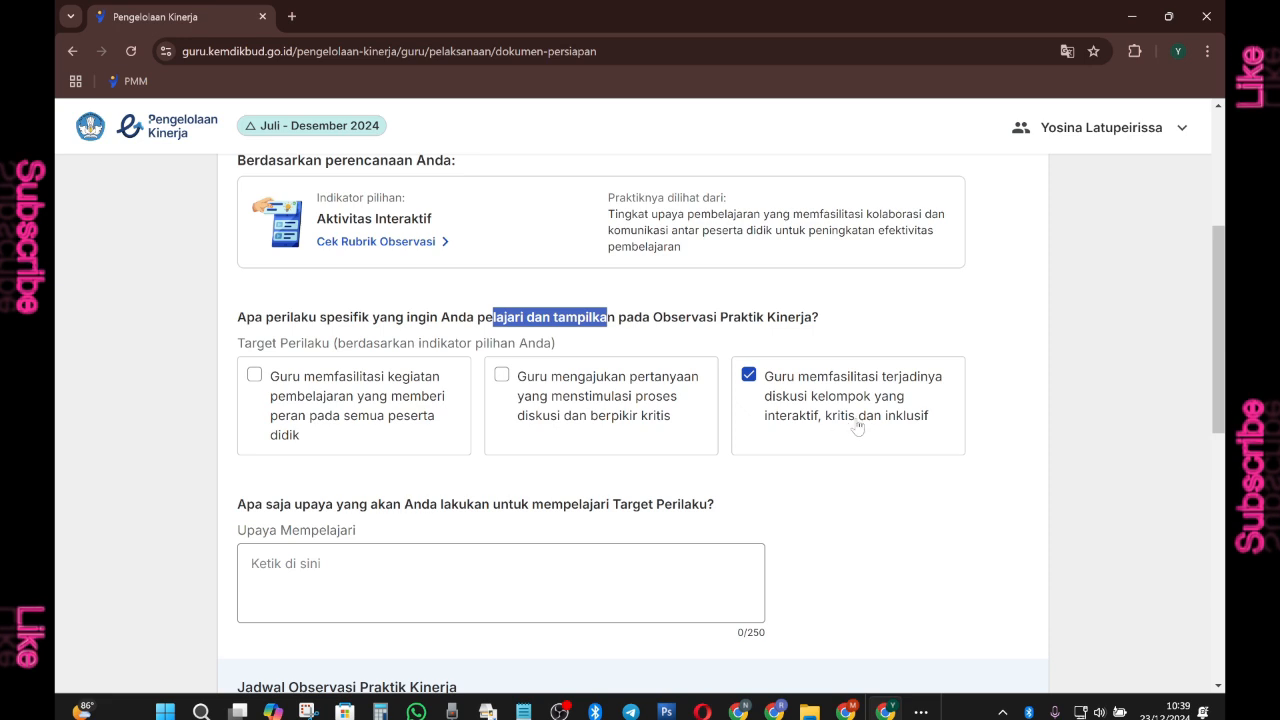
Fill in Upaya Mempelajari with reading literature on group discussion methods (jigsaw, think-pair-share, diskusi berbasis proyek) and attending training or seminars on active learning through group discussion
scroll(845, 425, "down", 1)
scroll(843, 423, "down", 1)
left_click(560, 421)
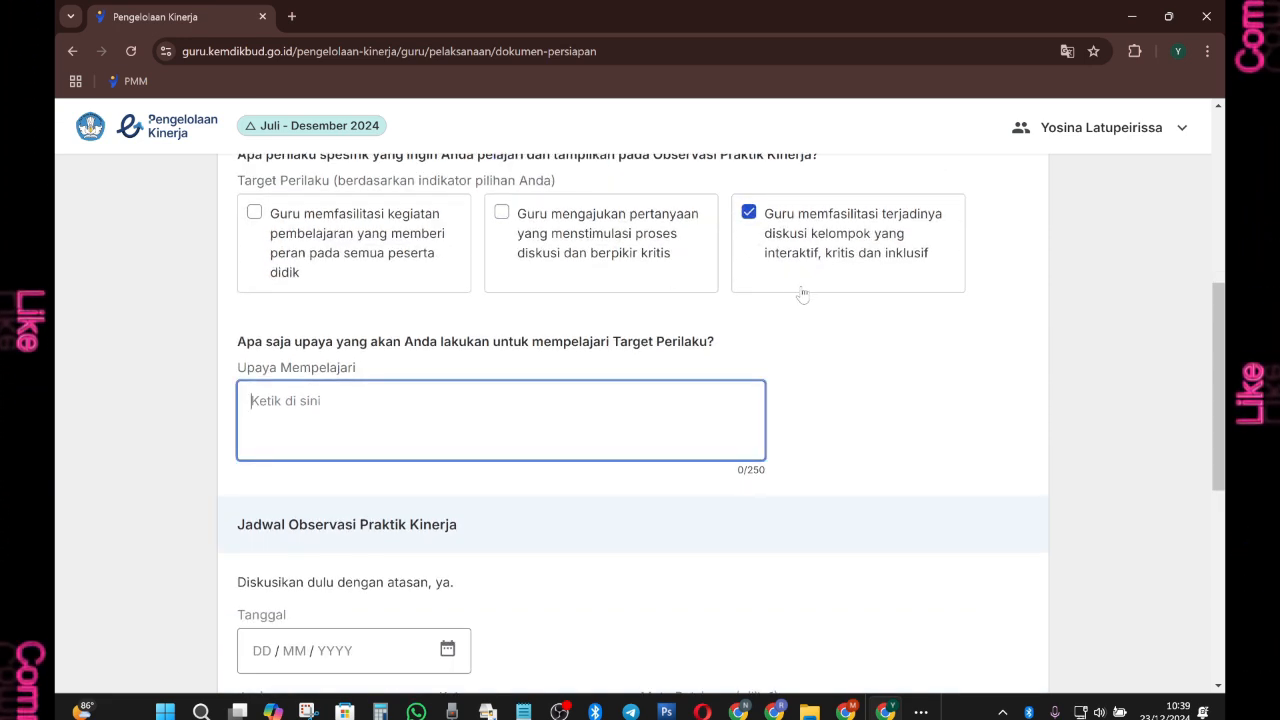
scroll(545, 470, "up", 1)
scroll(432, 386, "down", 1)
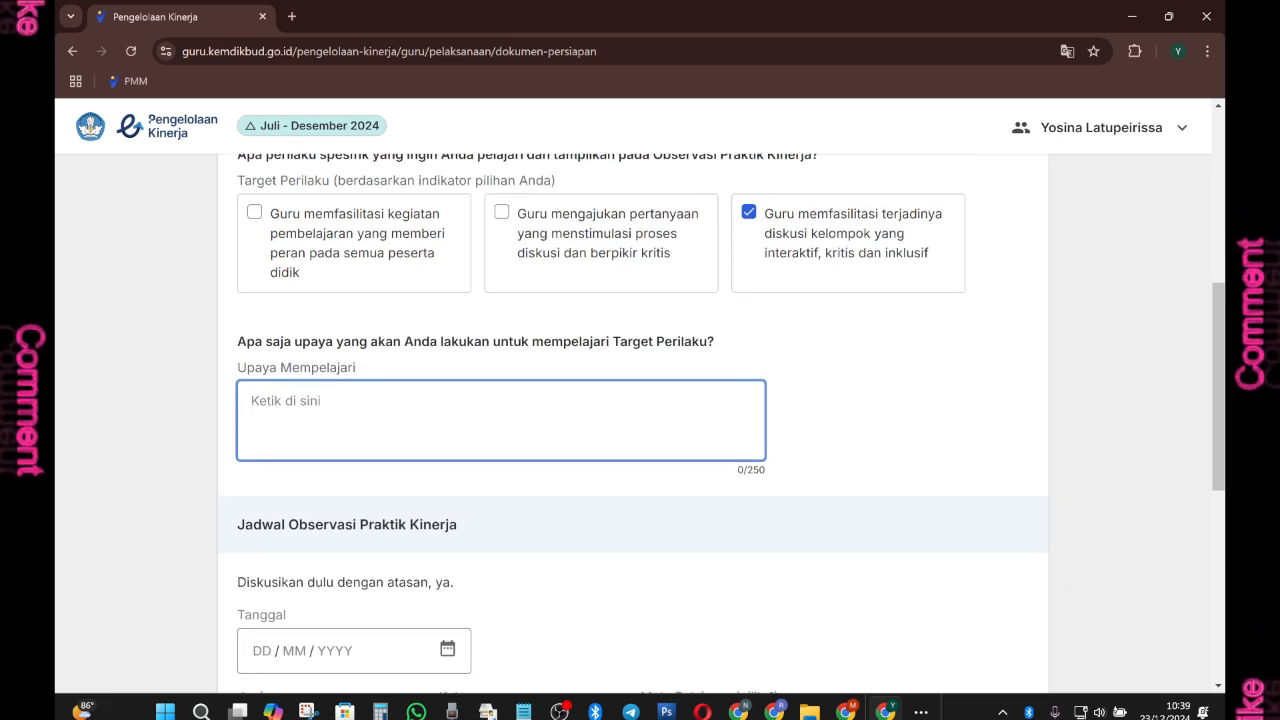
left_click_drag(238, 341, 374, 369)
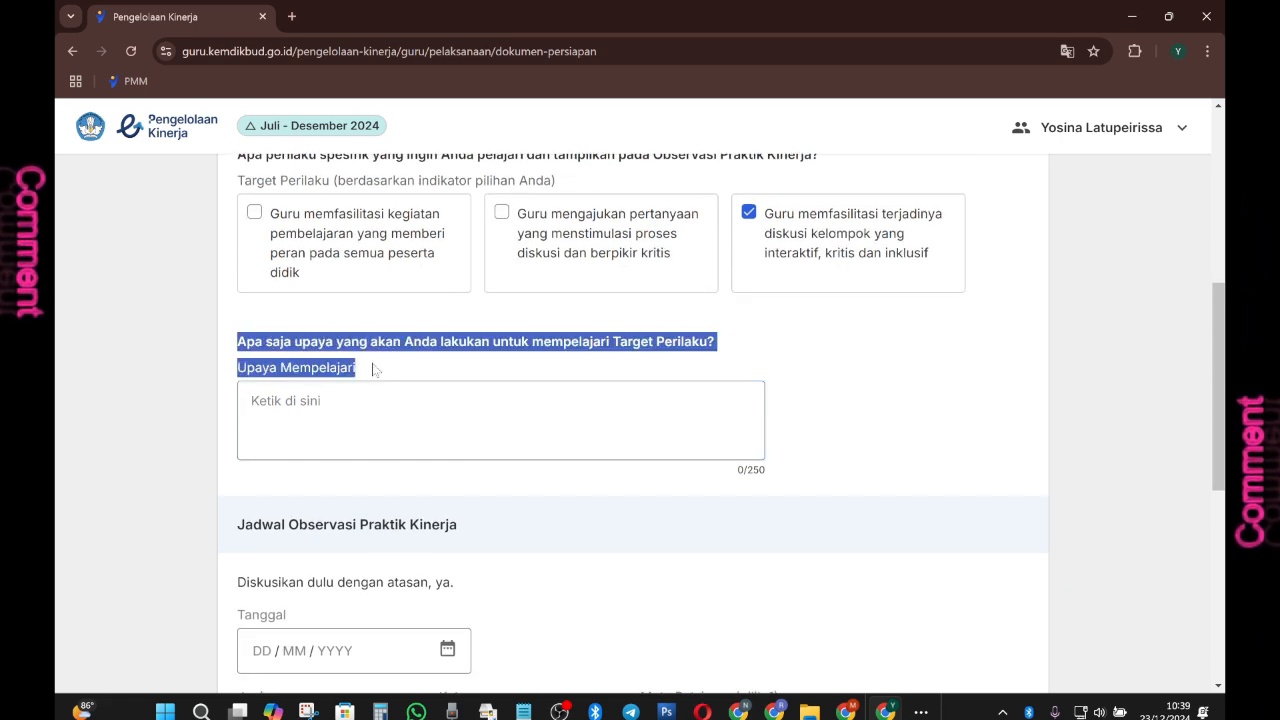
left_click(374, 405)
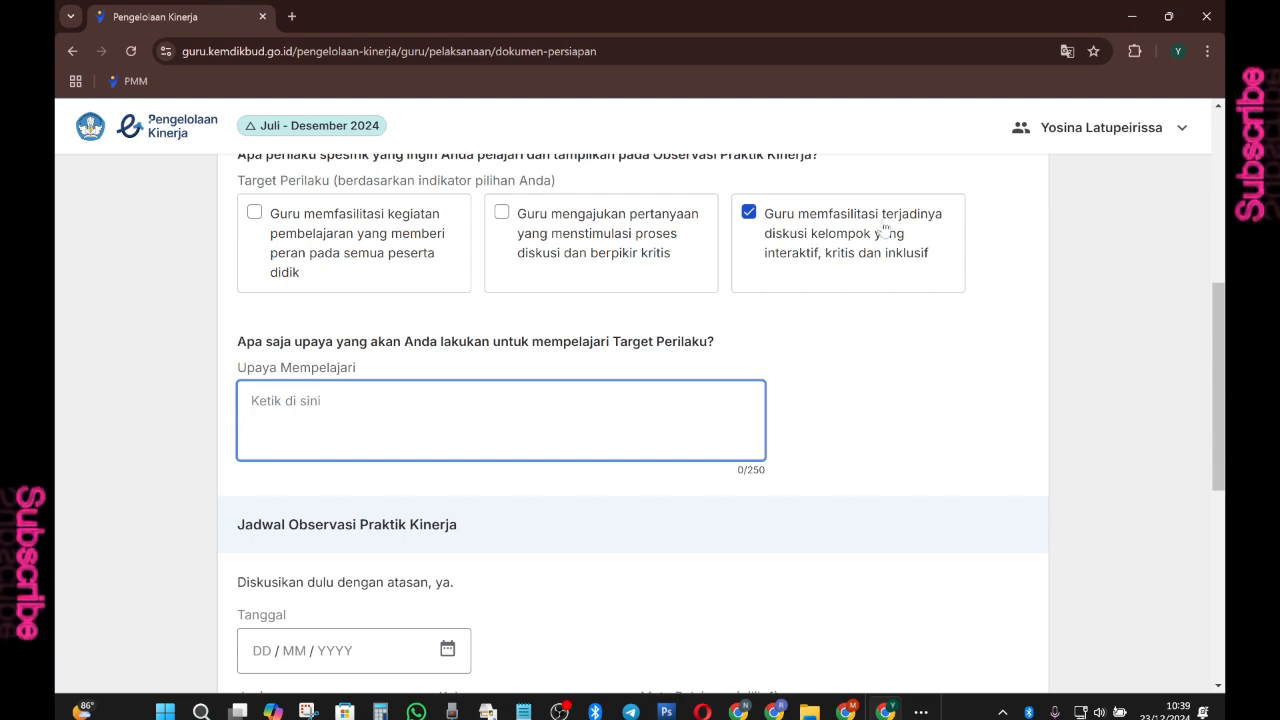
scroll(876, 272, "up", 1)
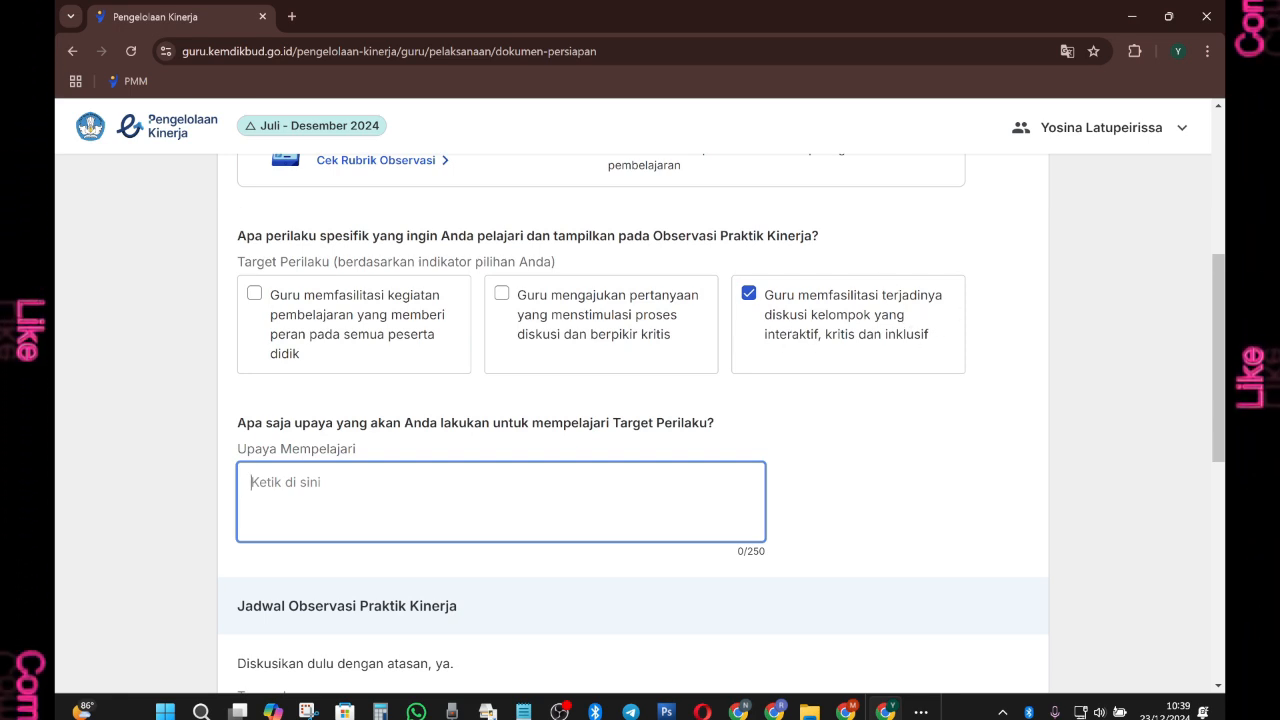
type("Membaca literatur tentang metode diskusi kelompok, seperti jigsaw, think-pair-share, atau diskusi berbasis proyek. Mengikuti pelatihan atau seminar tentang pembelajaran aktif yang melibatkan diskusi kelompok.")
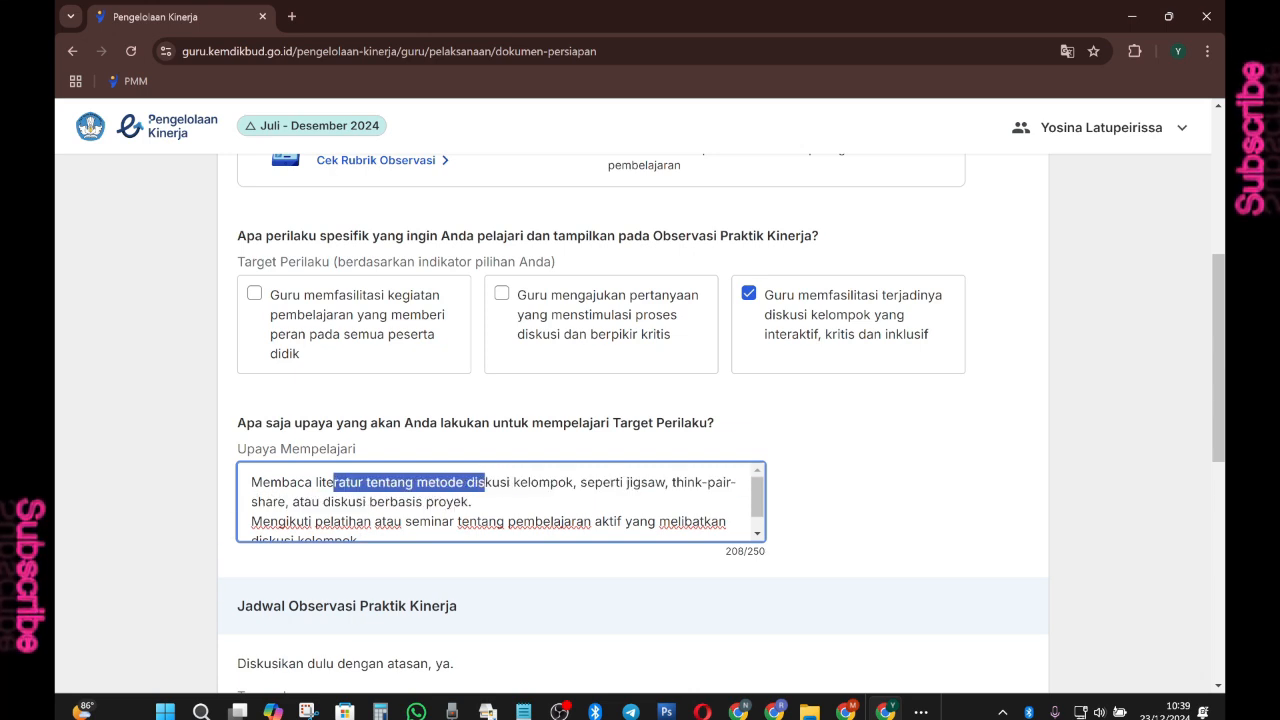
Review both sentences of the Upaya Mempelajari answer against the chosen Target Perilaku
left_click_drag(485, 482, 472, 501)
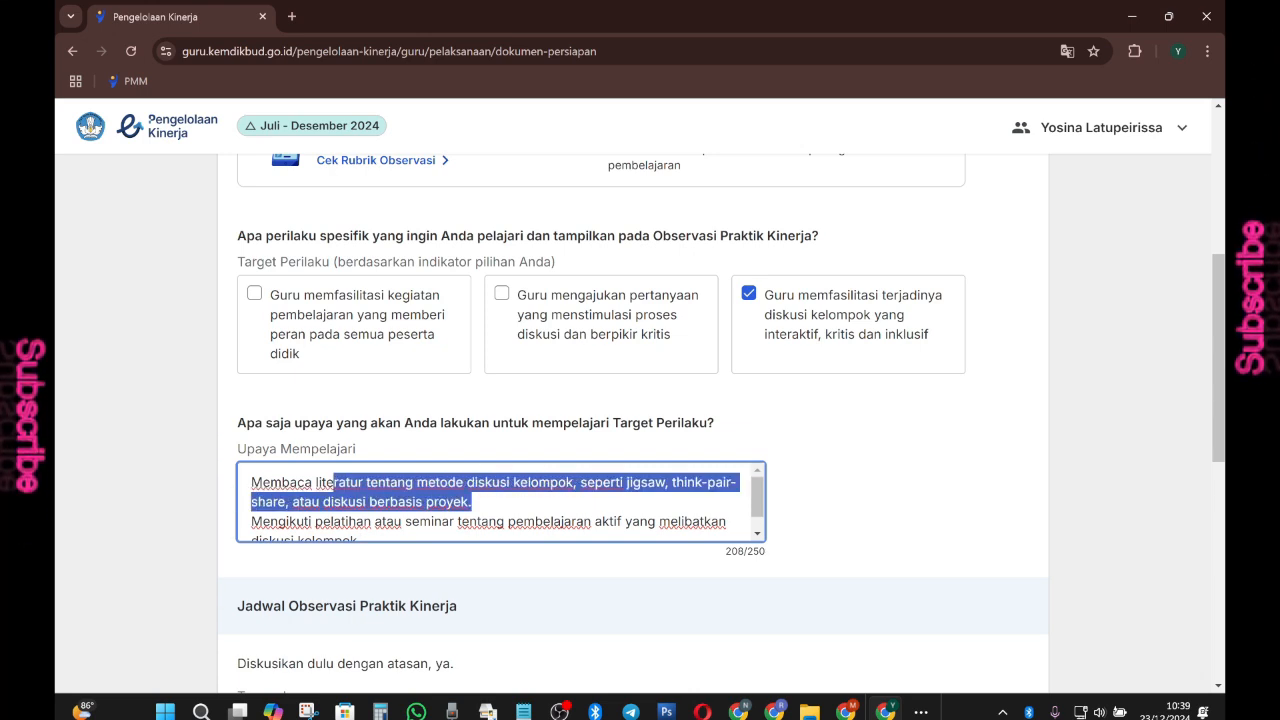
scroll(472, 502, "down", 1)
scroll(472, 502, "down", 1)
left_click_drag(362, 440, 323, 421)
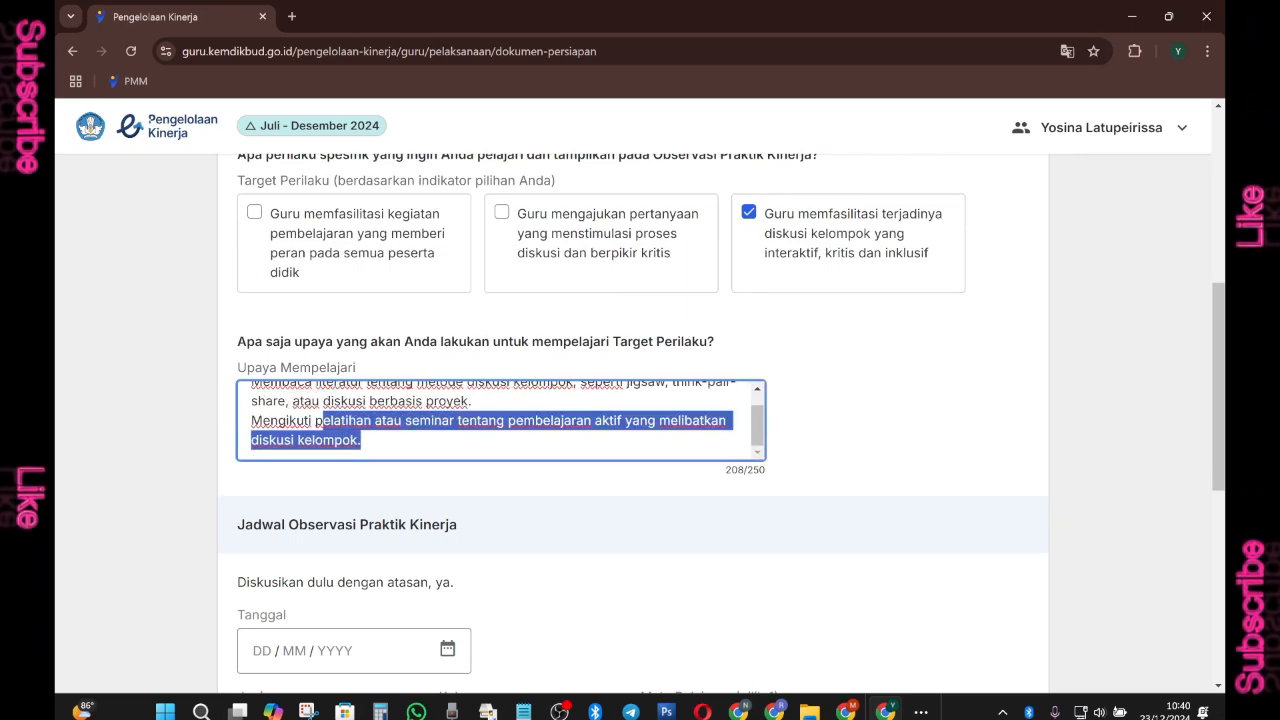
left_click(363, 440)
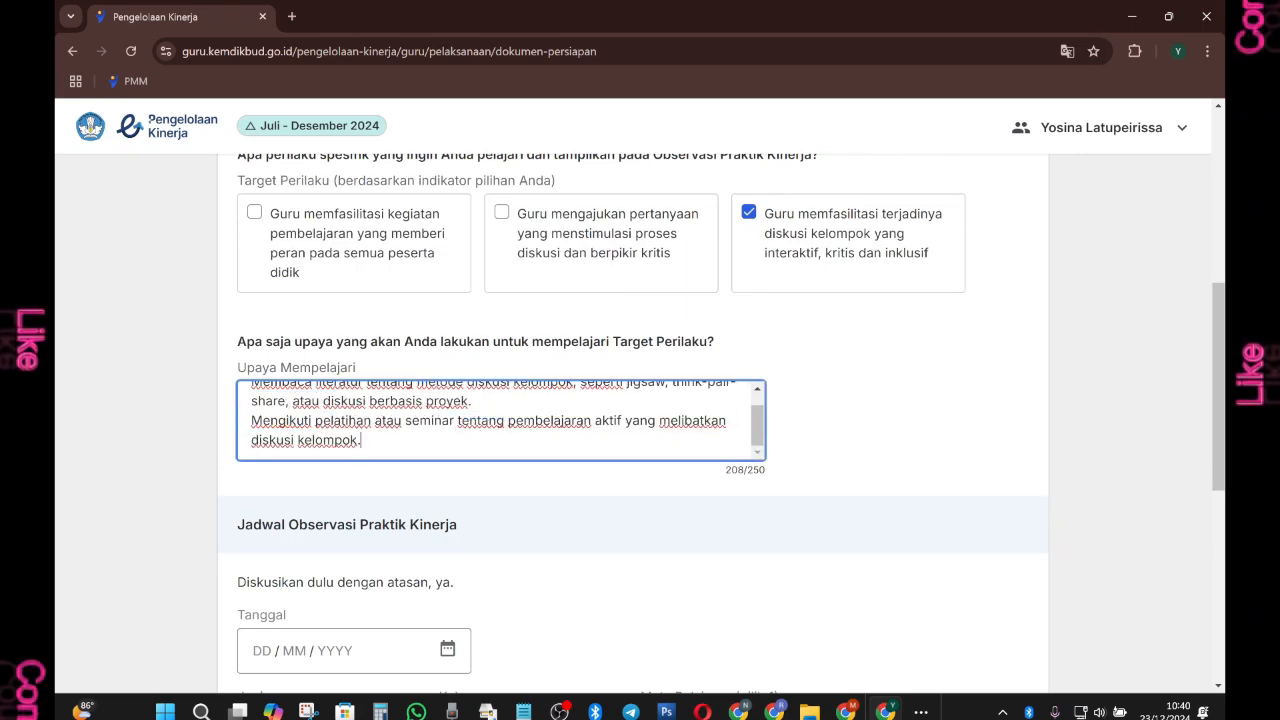
scroll(390, 421, "up", 1)
left_click_drag(320, 421, 395, 440)
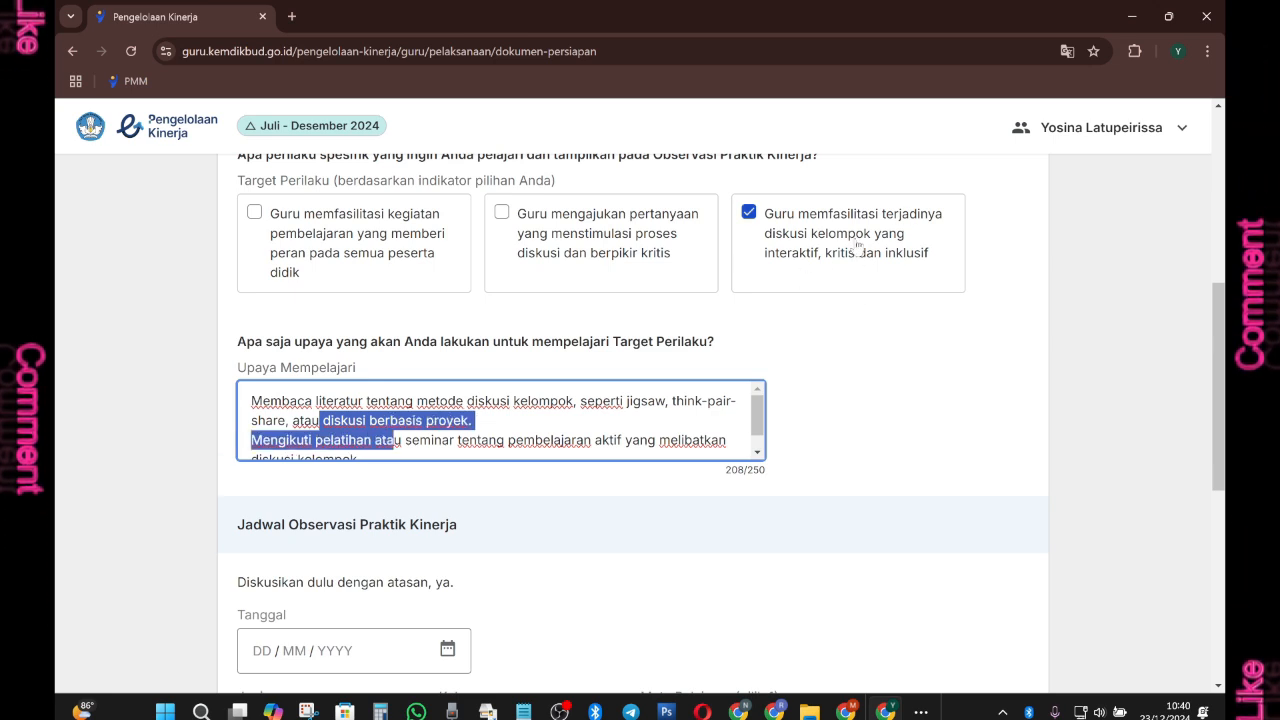
Set the Jadwal Observasi Praktik Kinerja date to 23/12/2024
scroll(323, 449, "down", 3)
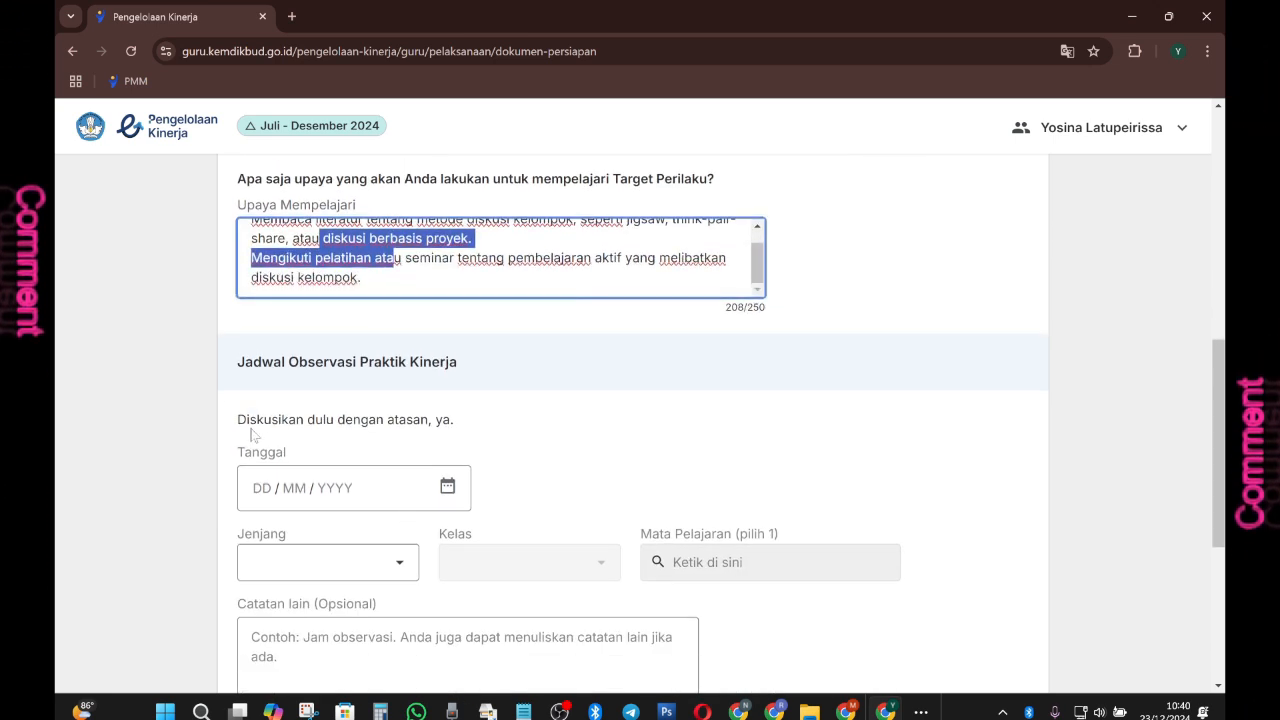
left_click_drag(246, 420, 361, 420)
left_click(505, 421)
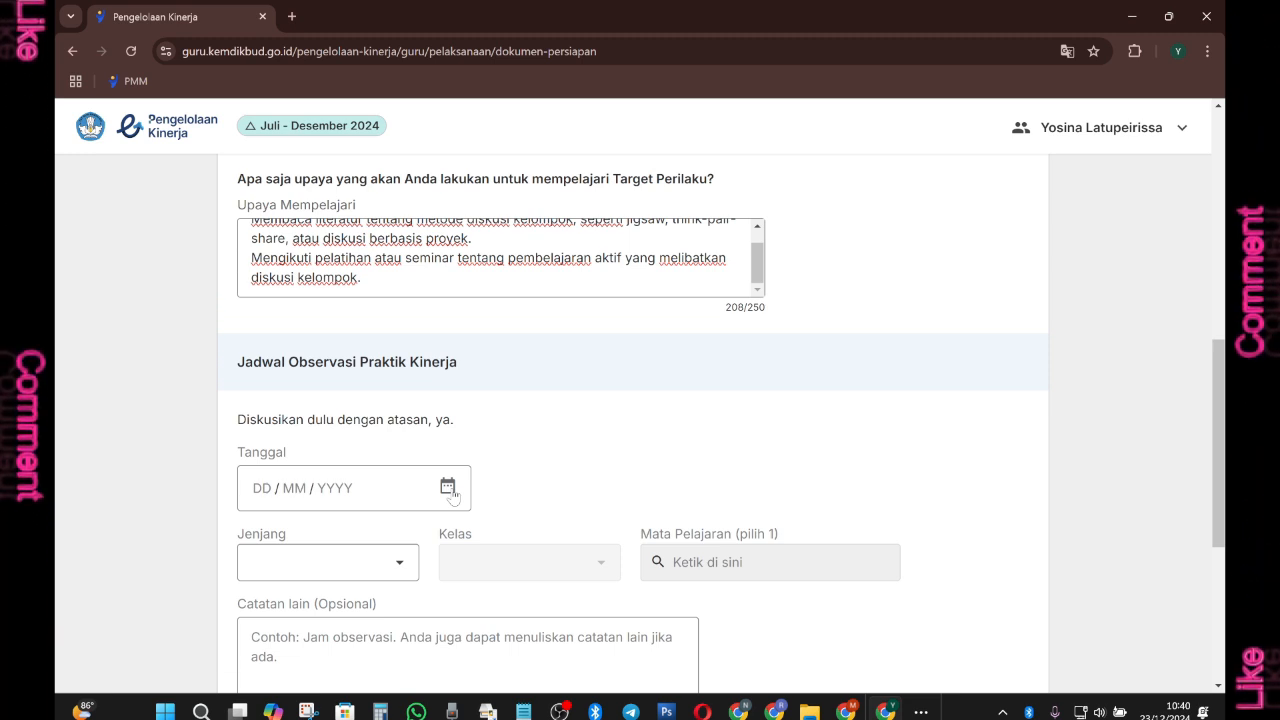
left_click(449, 490)
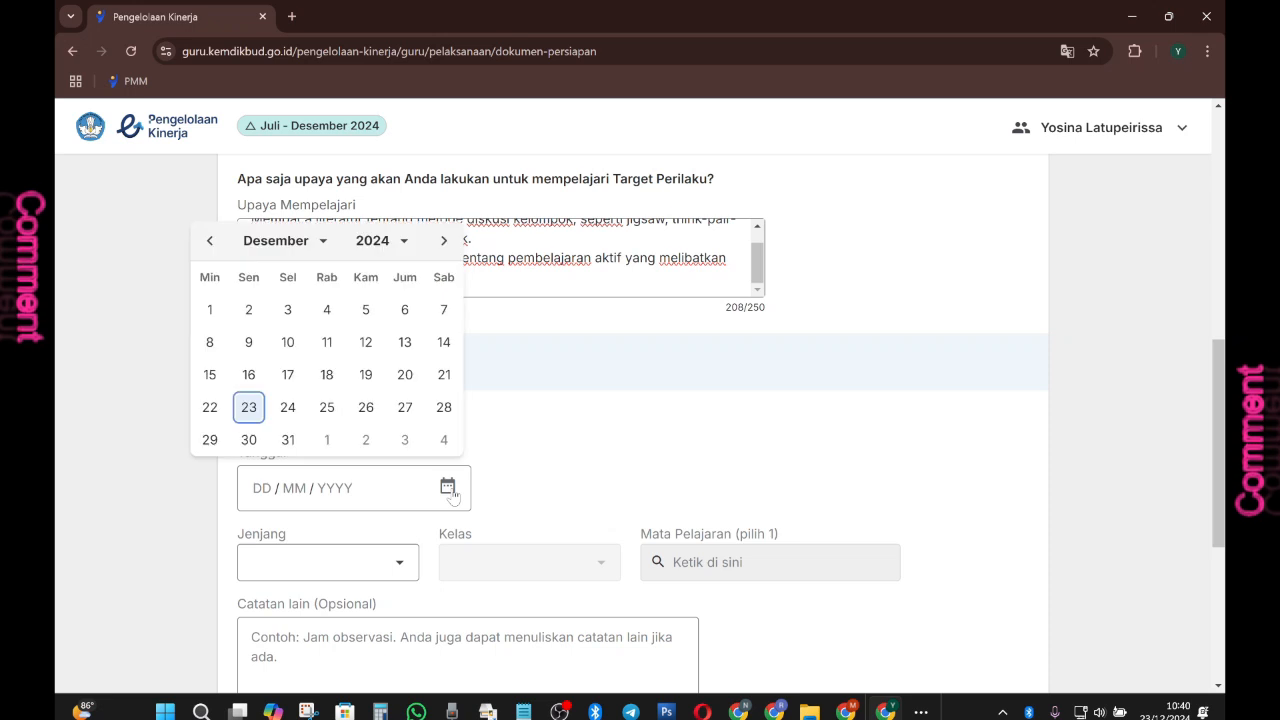
left_click(258, 412)
left_click(733, 449)
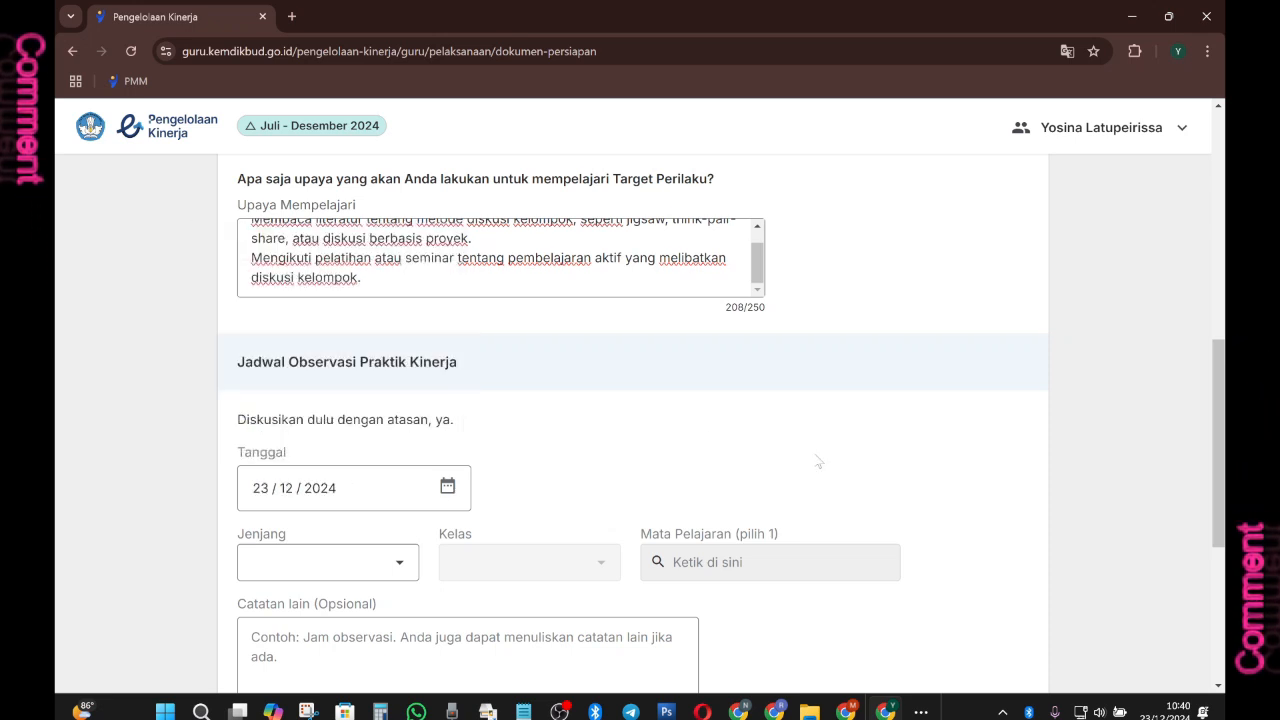
Set the observation's Jenjang to SD, Kelas to Kelas 3 and Mata Pelajaran to Ilmu Pengetahuan Alam dan Sosial (IPAS)
scroll(817, 465, "down", 2)
left_click(390, 410)
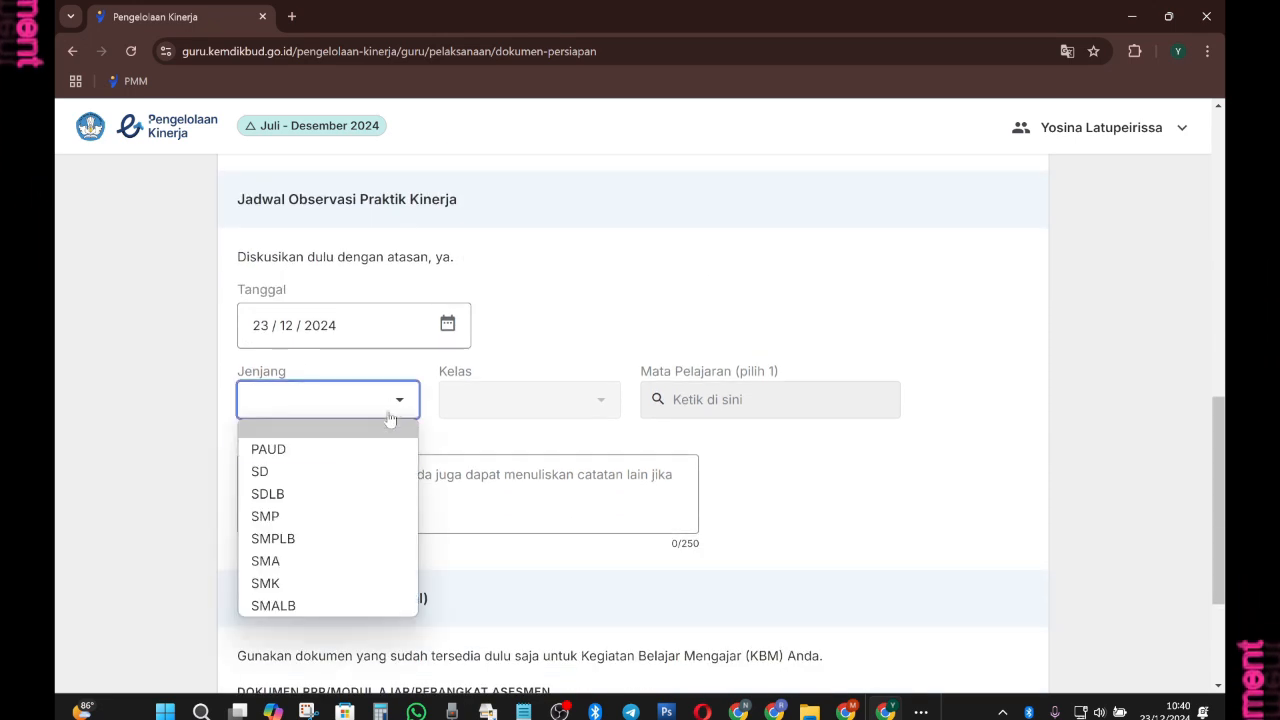
left_click(262, 471)
left_click(560, 400)
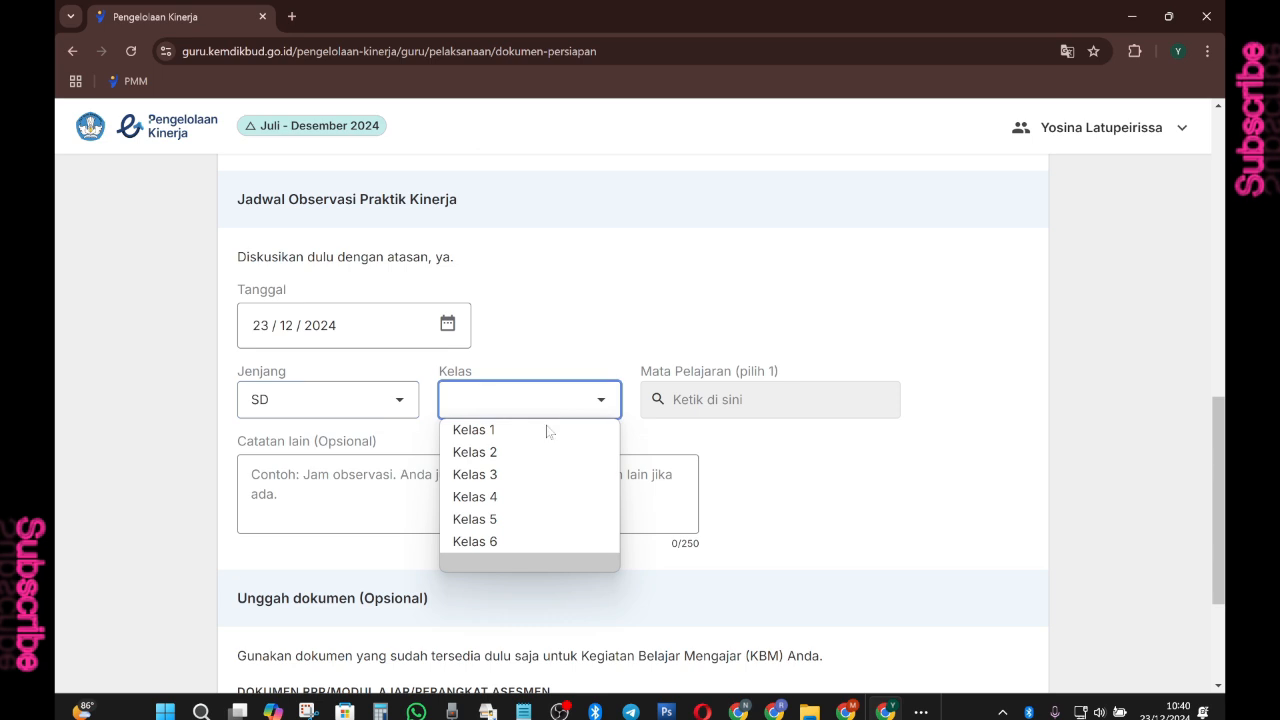
left_click(518, 476)
left_click(808, 400)
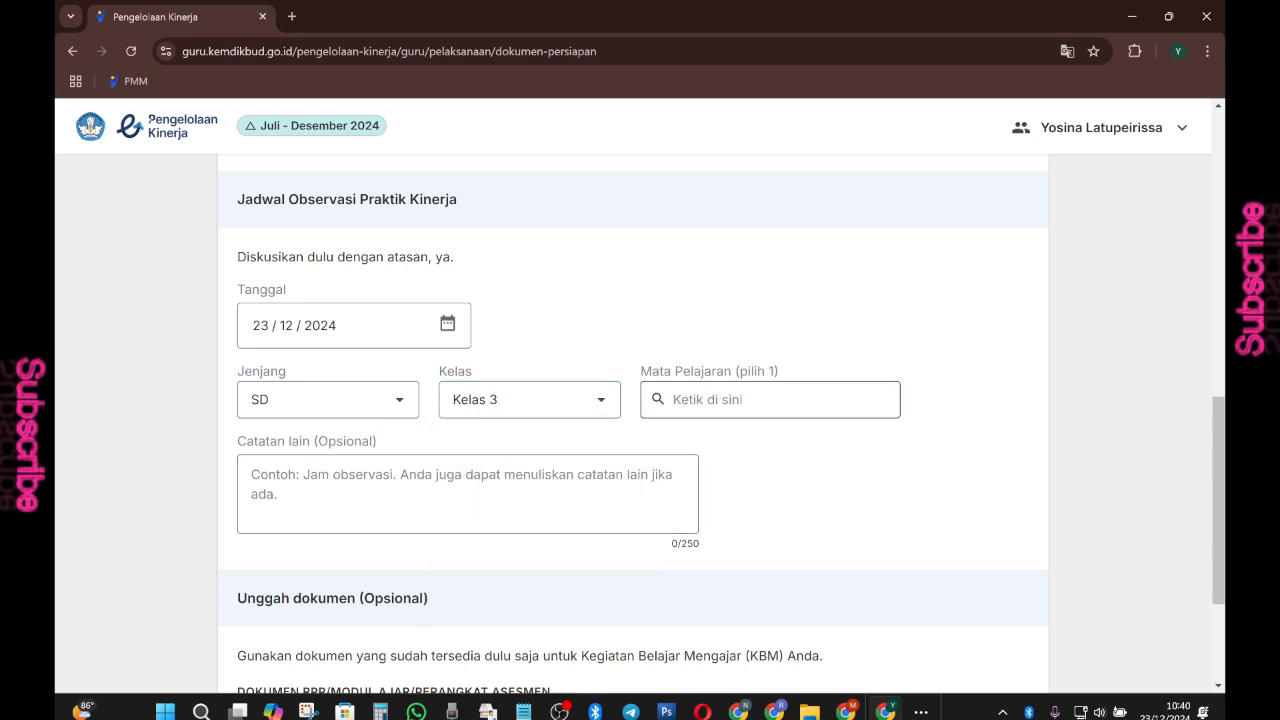
type("ipas")
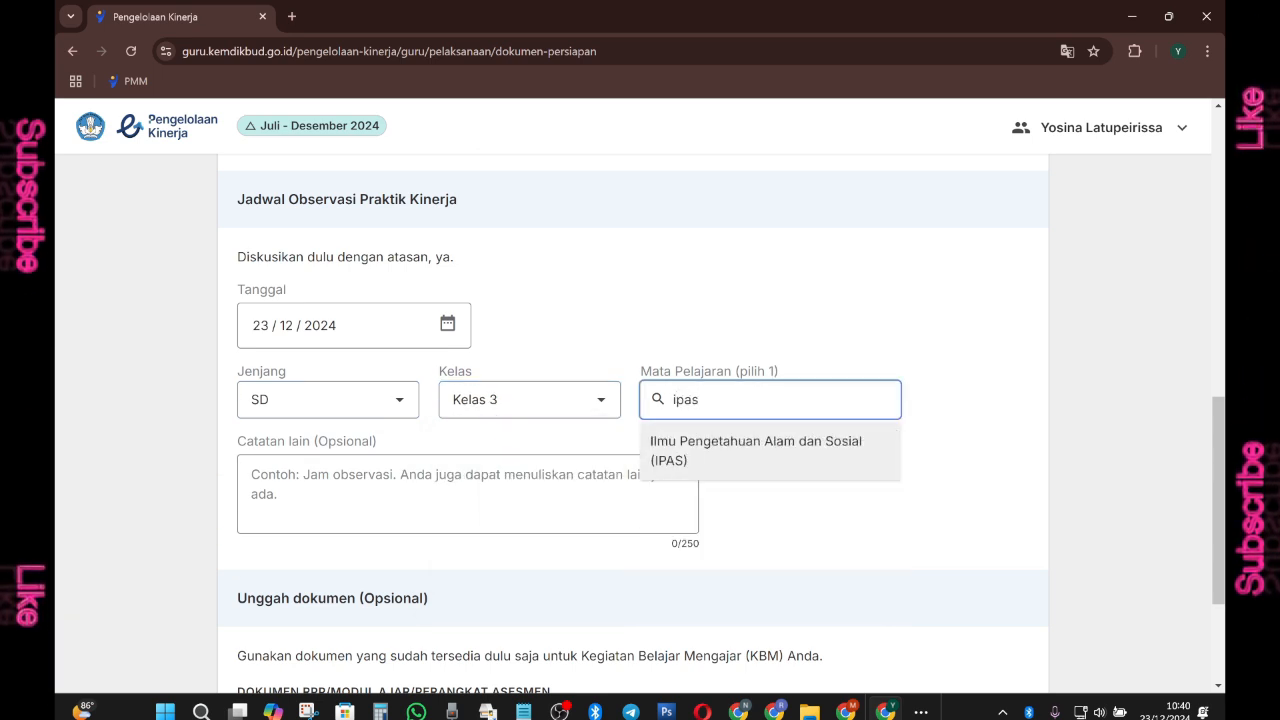
key("Return")
Upload the PDF MA Bab 5 Aku dan Lingkungan Sekitarku.pdf from the computer as the Dokumen RPP/Modul Ajar/Perangkat Asesmen
left_click(343, 460)
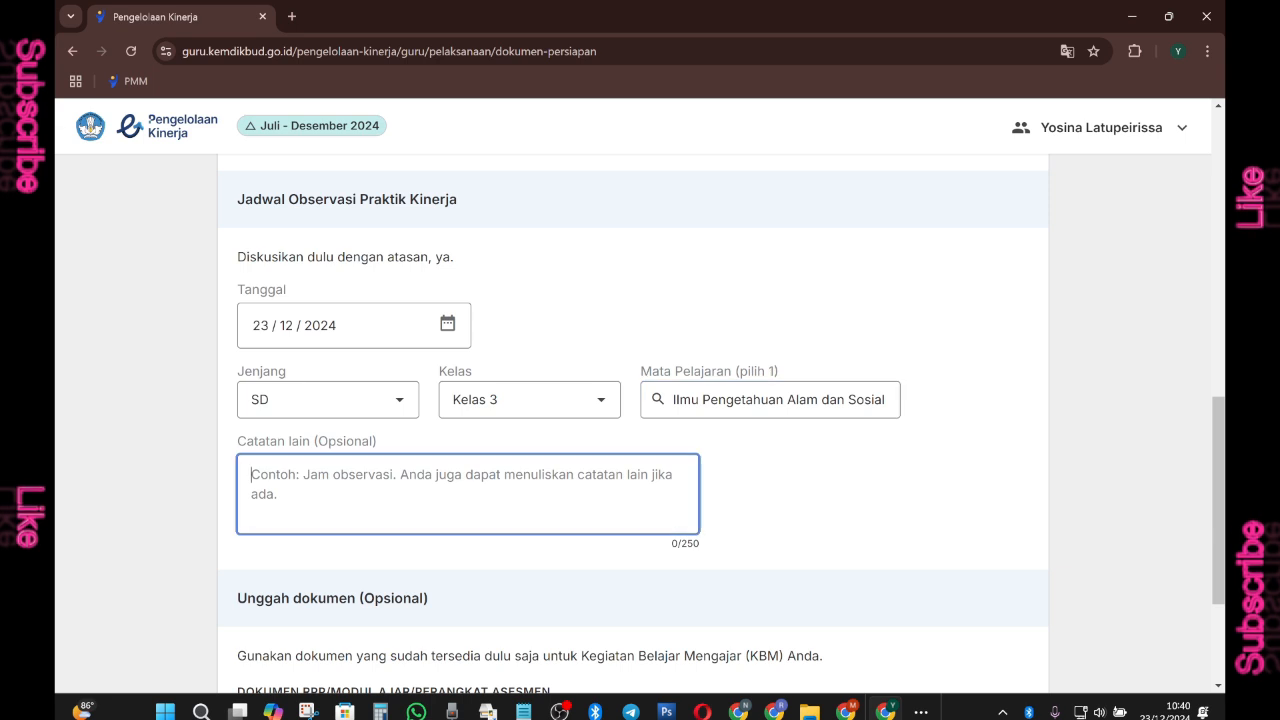
scroll(343, 457, "down", 1)
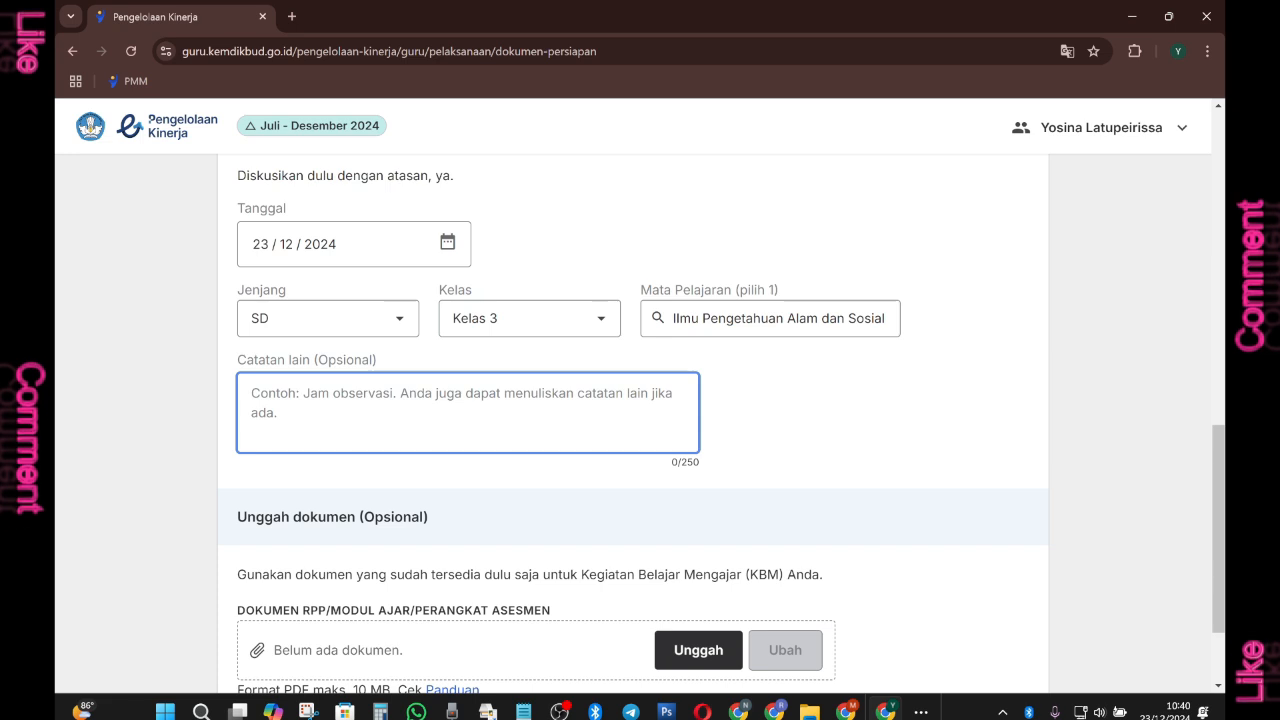
scroll(640, 400, "down", 1)
scroll(436, 466, "down", 2)
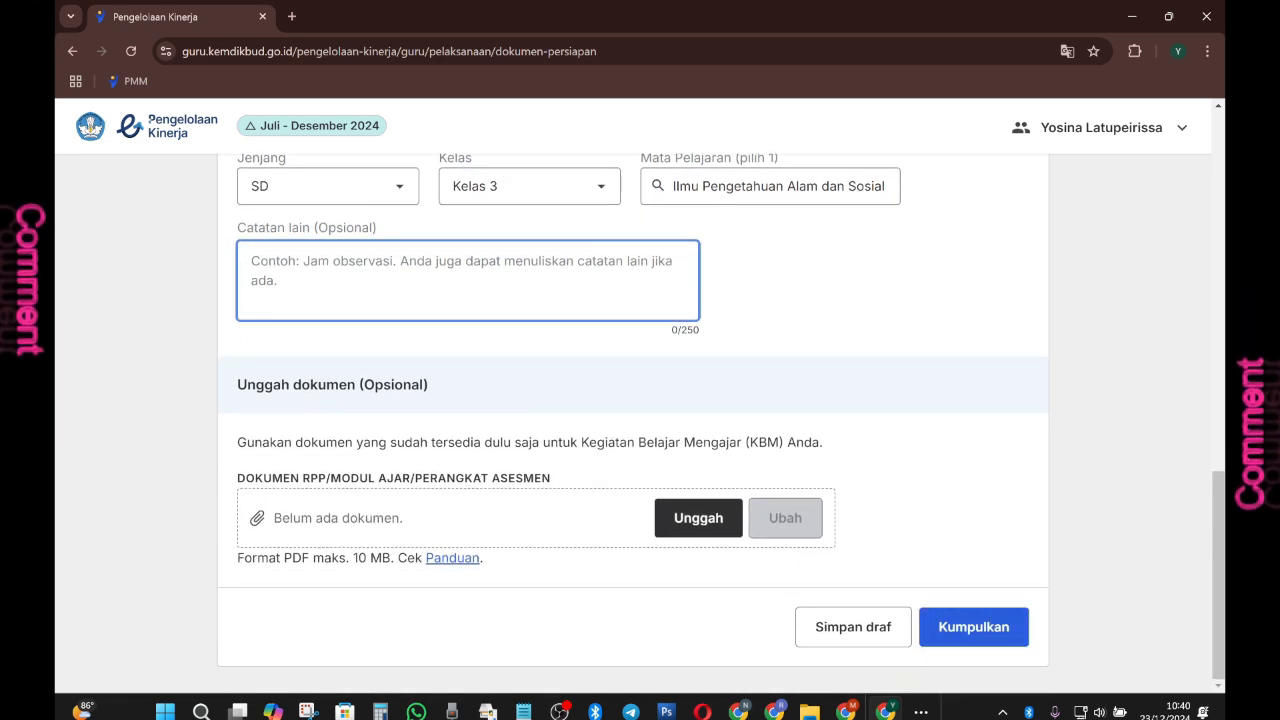
left_click_drag(255, 478, 393, 478)
left_click(700, 522)
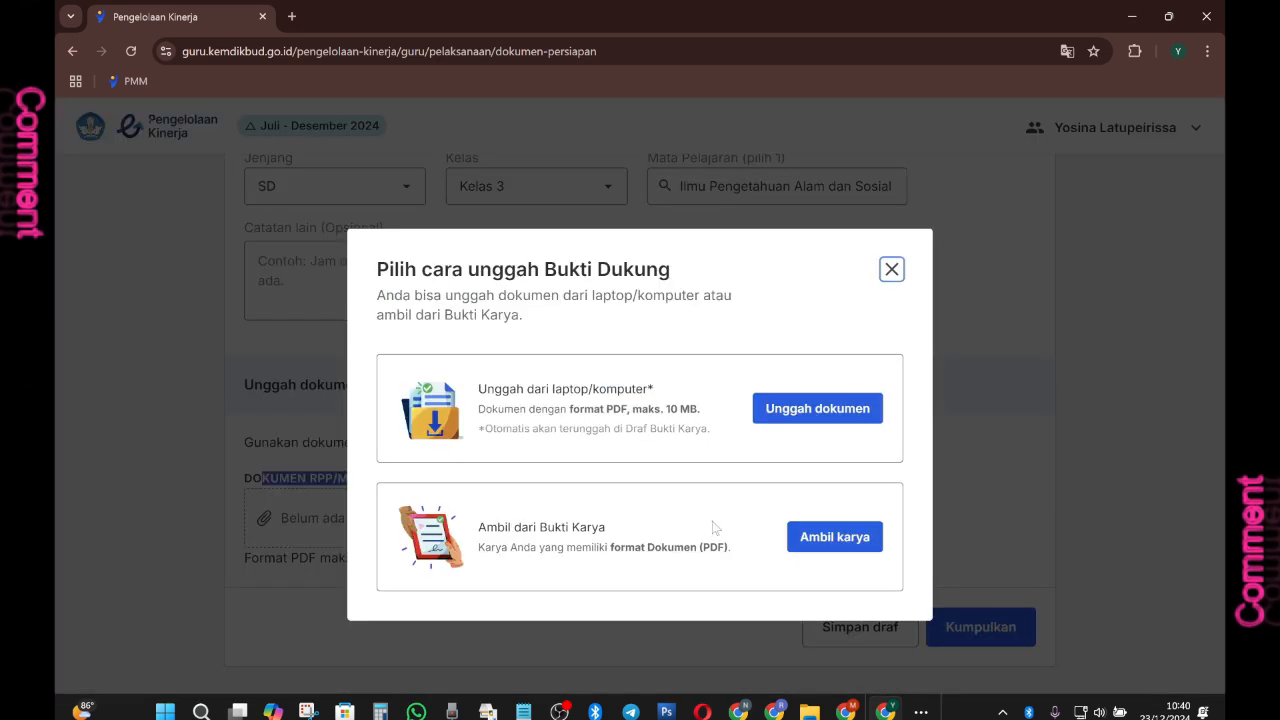
left_click(860, 418)
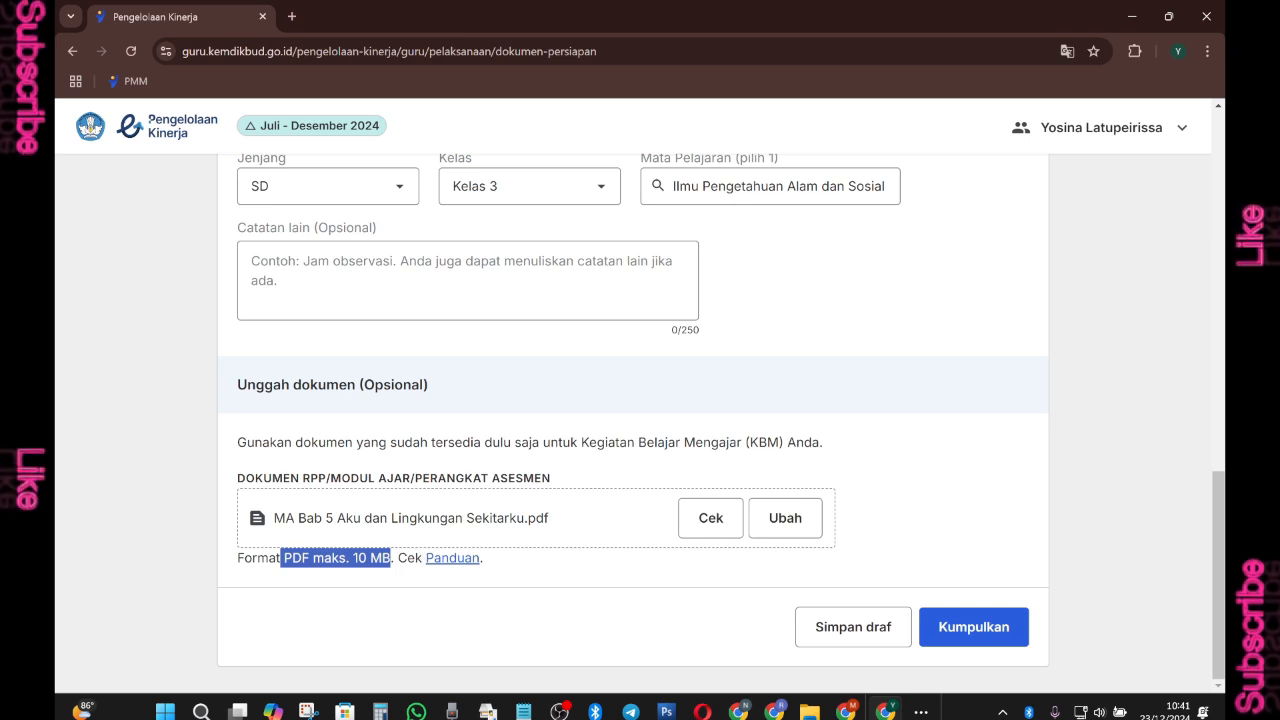
left_click(363, 602)
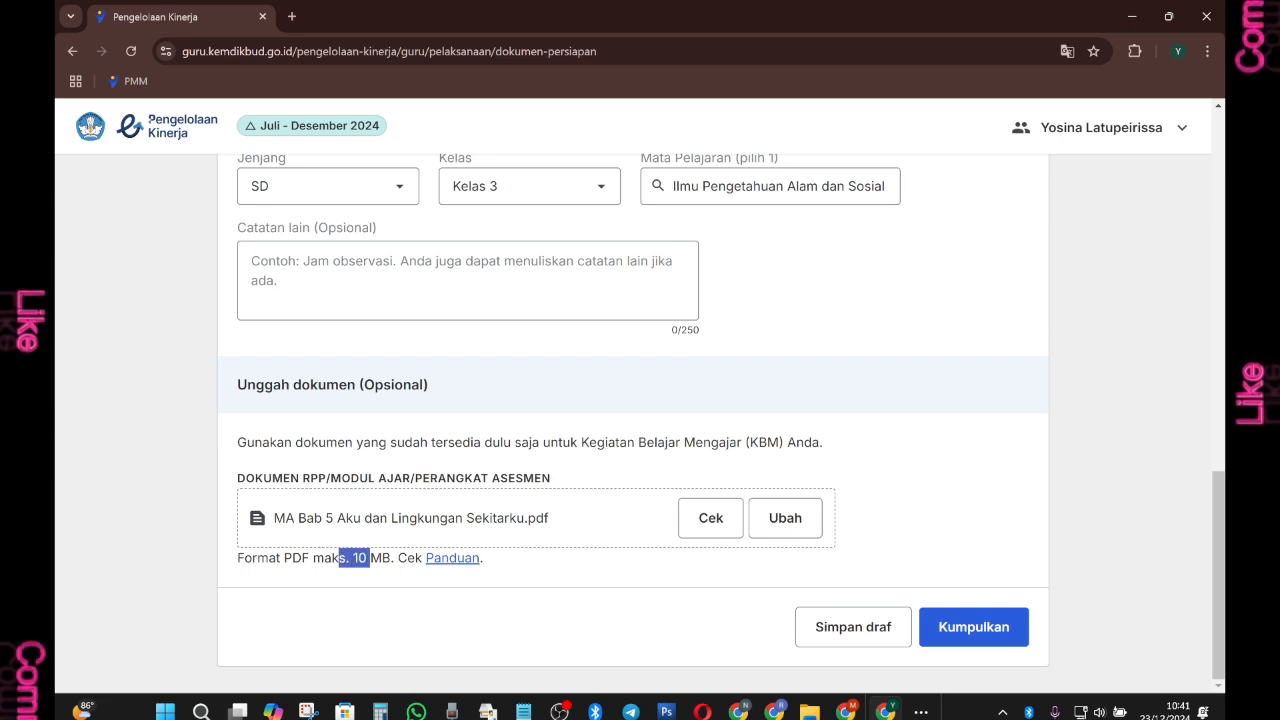
left_click(568, 582)
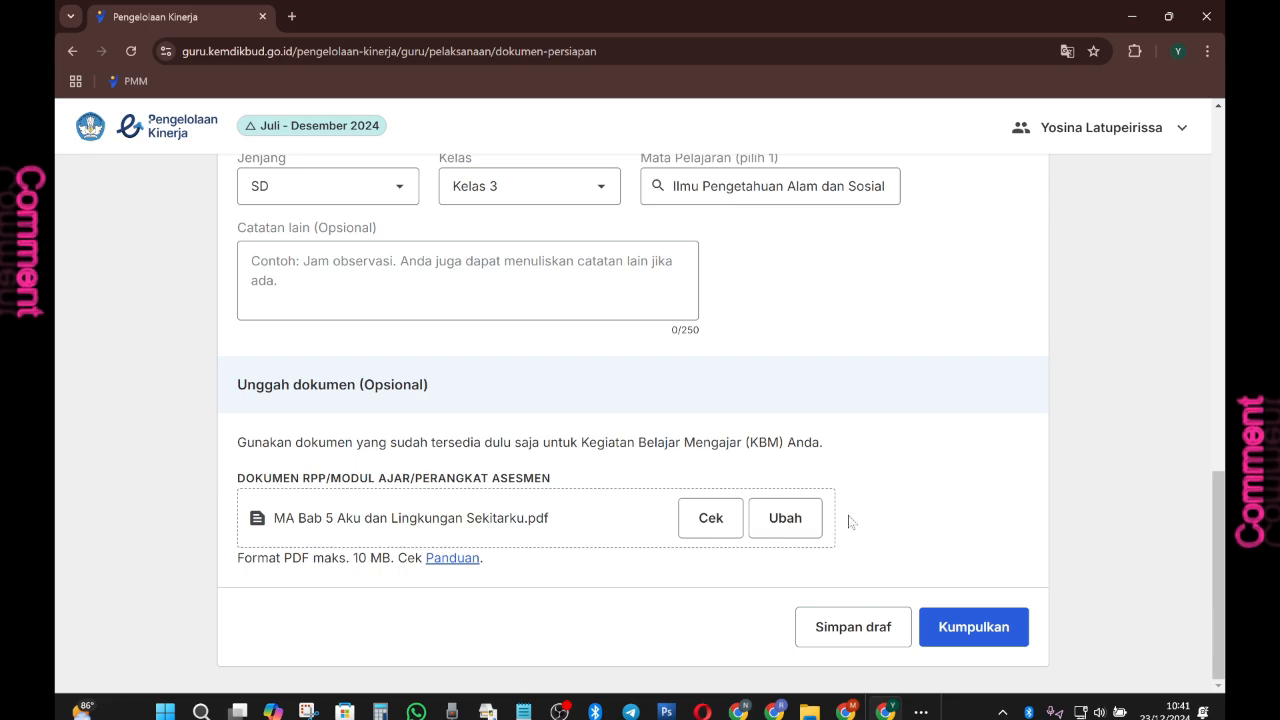
Submit the completed Dokumen Persiapan with its attached teaching module
scroll(945, 600, "up", 1)
scroll(952, 617, "down", 1)
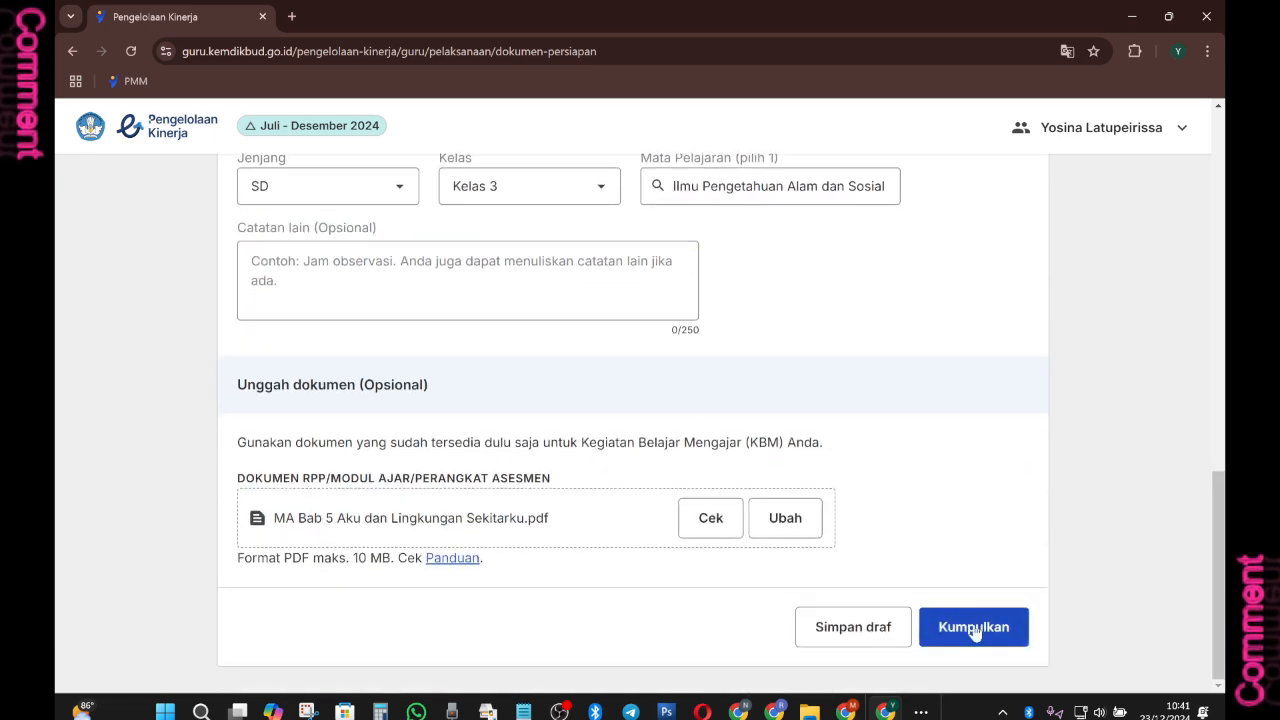
left_click(975, 627)
left_click(600, 487)
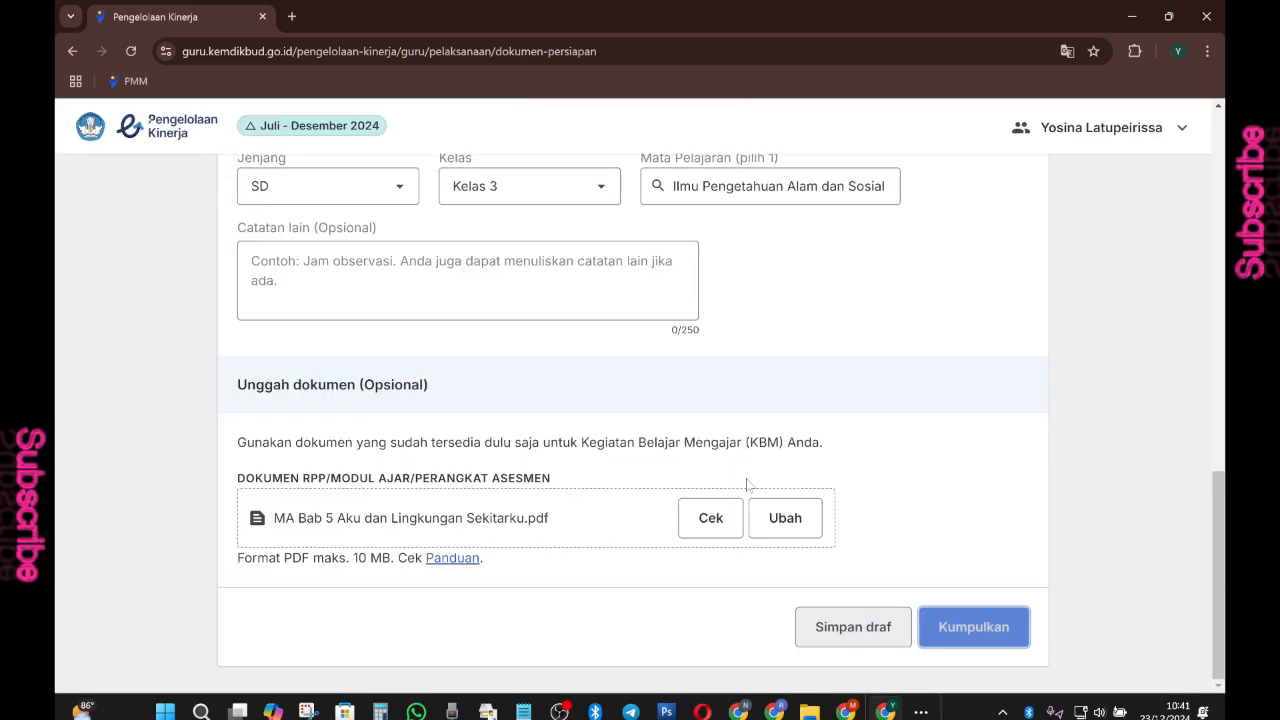
Review the Pelaksanaan Observasi and Pelaksanaan Tindak Lanjut stages, checking the supervisor's observation and the Isi dokumen tindak lanjut requirements
scroll(1025, 432, "down", 3)
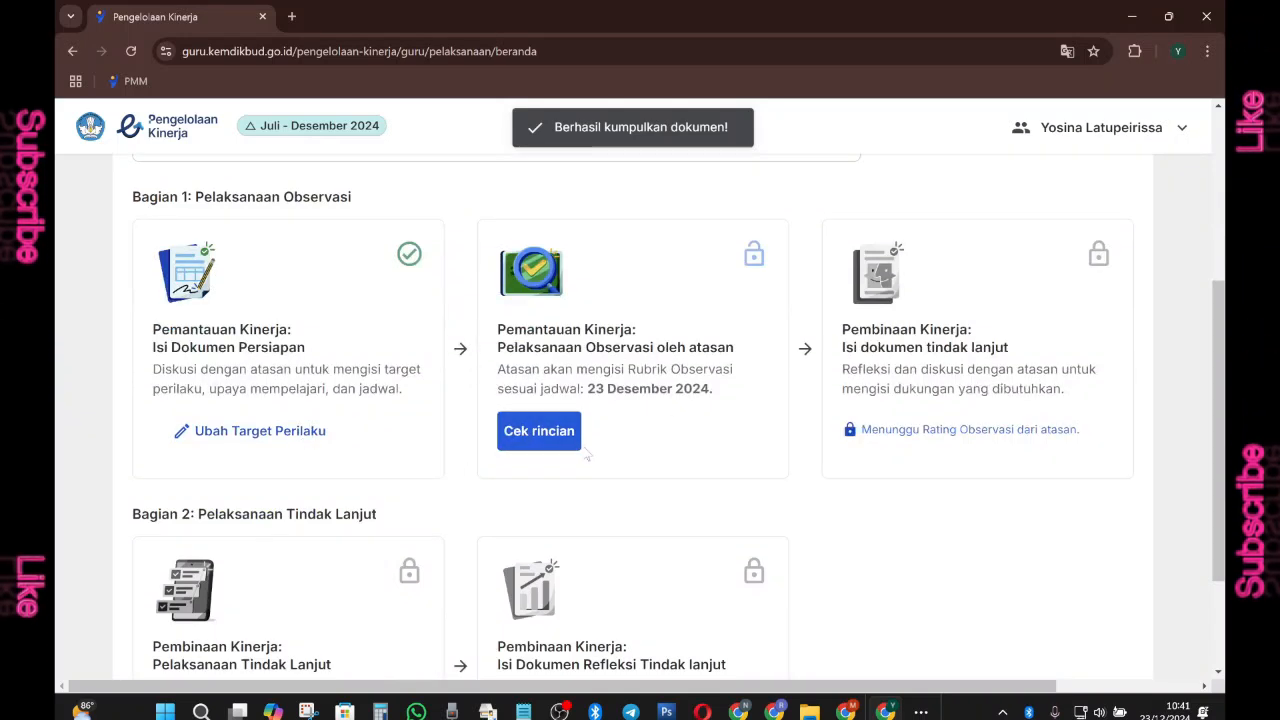
scroll(578, 447, "up", 1)
scroll(591, 289, "down", 1)
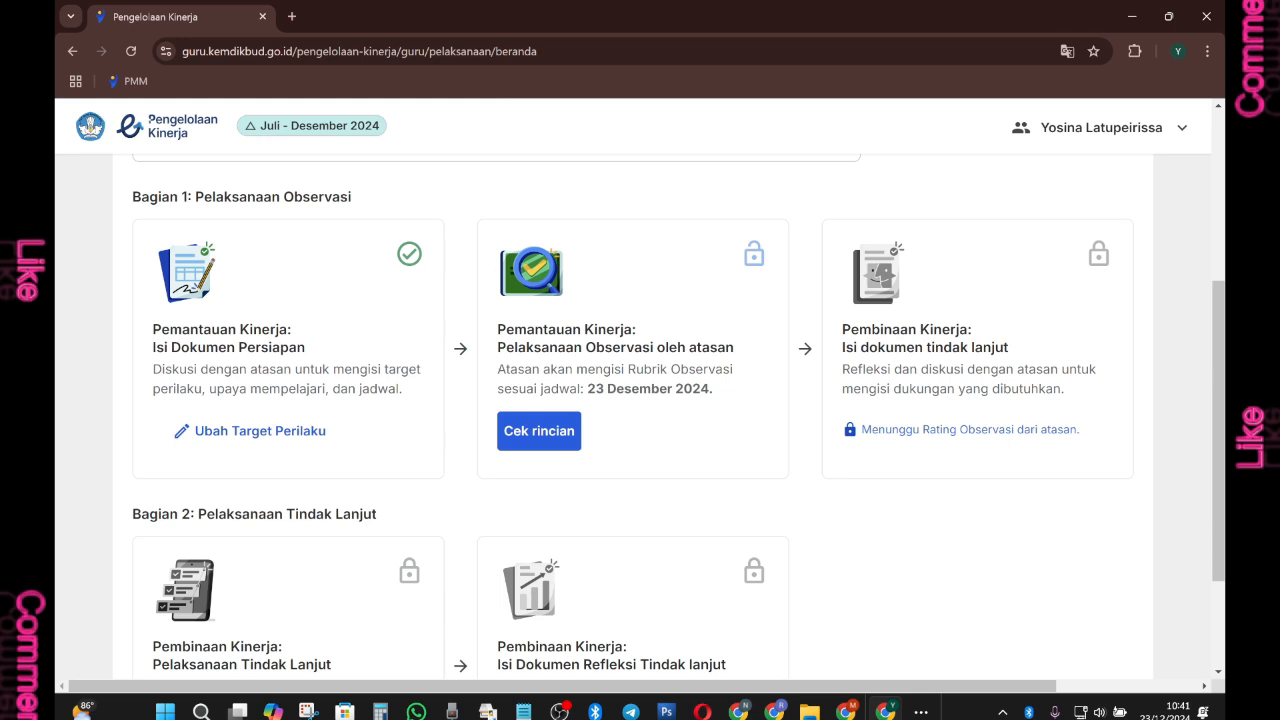
left_click_drag(505, 329, 670, 370)
left_click(736, 442)
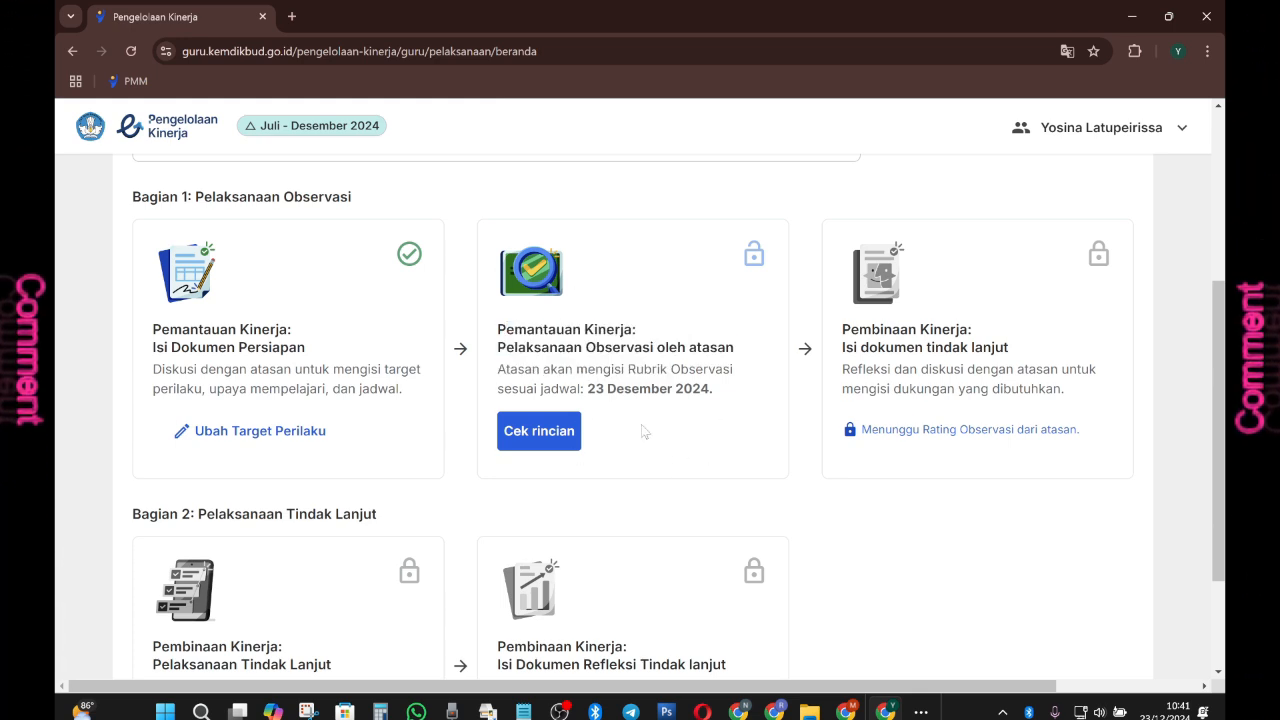
scroll(644, 432, "down", 1)
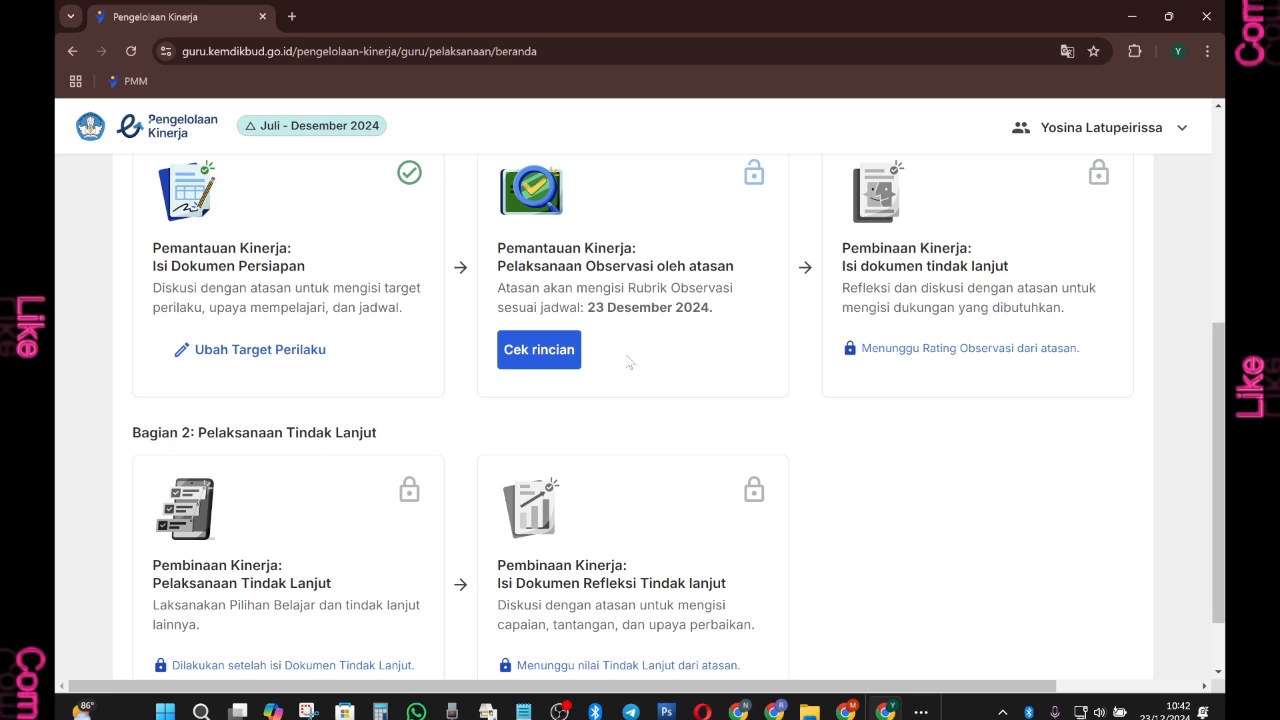
scroll(803, 429, "up", 1)
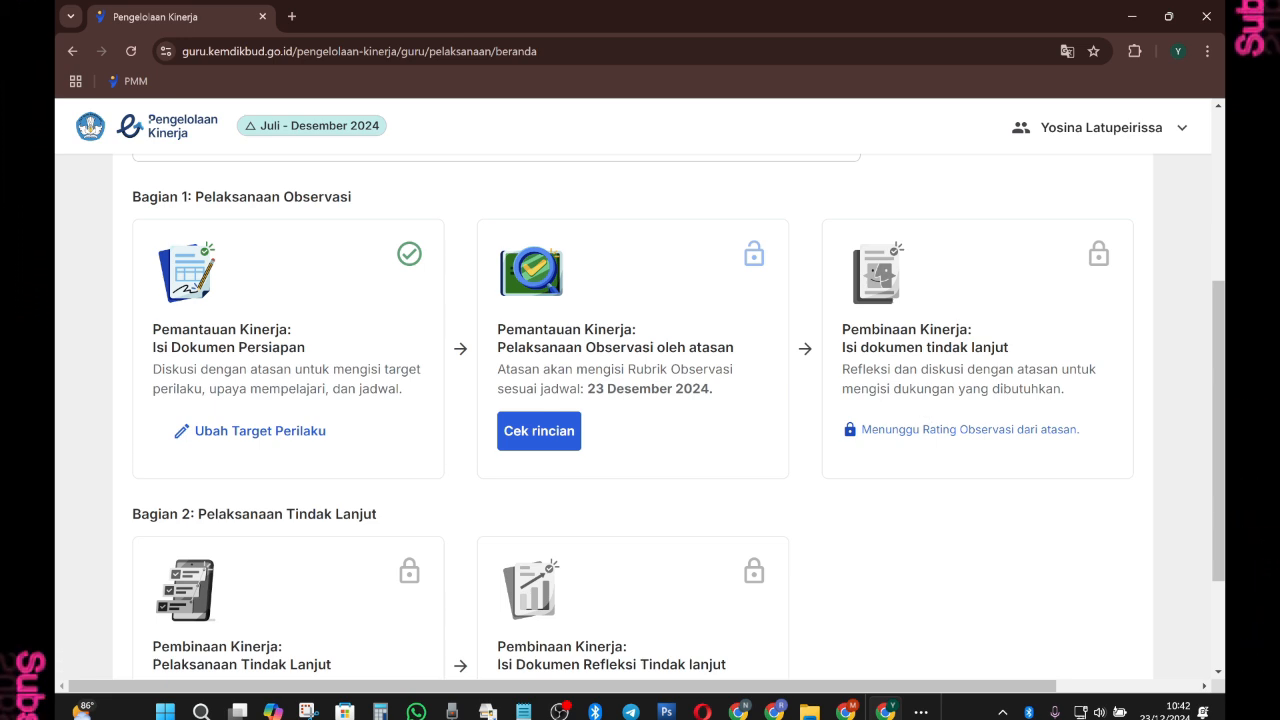
left_click_drag(871, 330, 1011, 358)
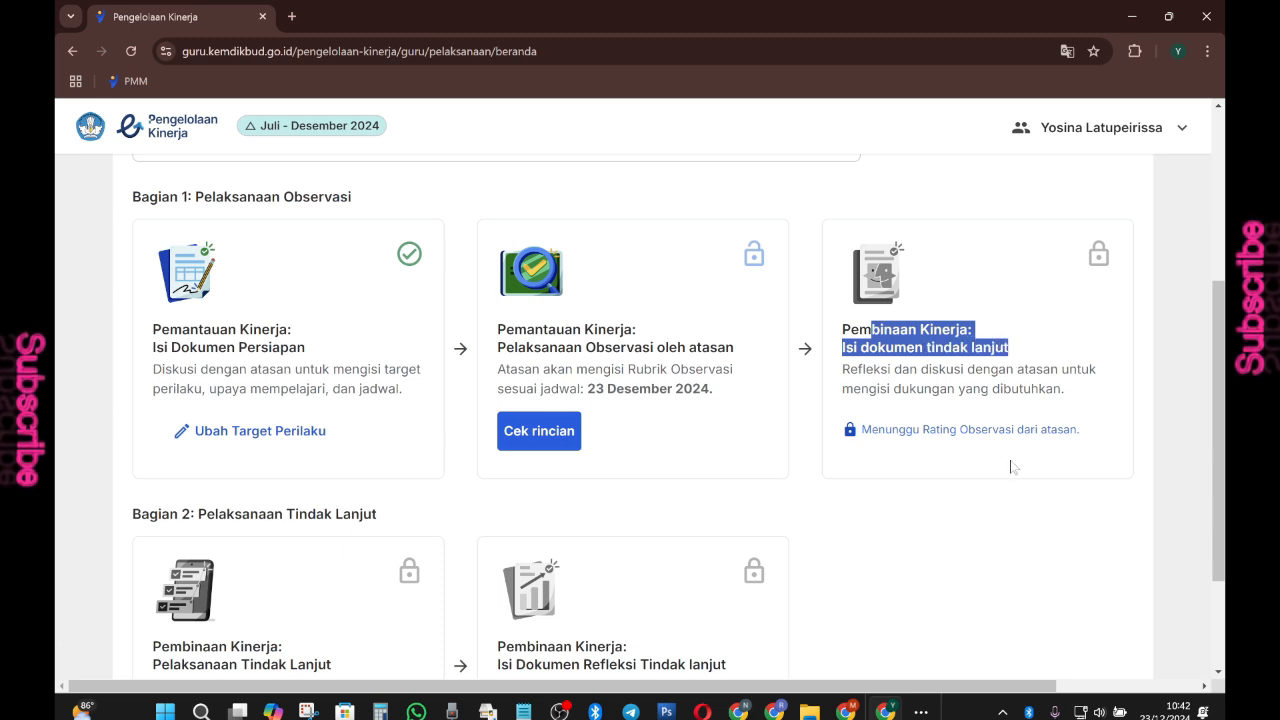
mouse_move(560, 710)
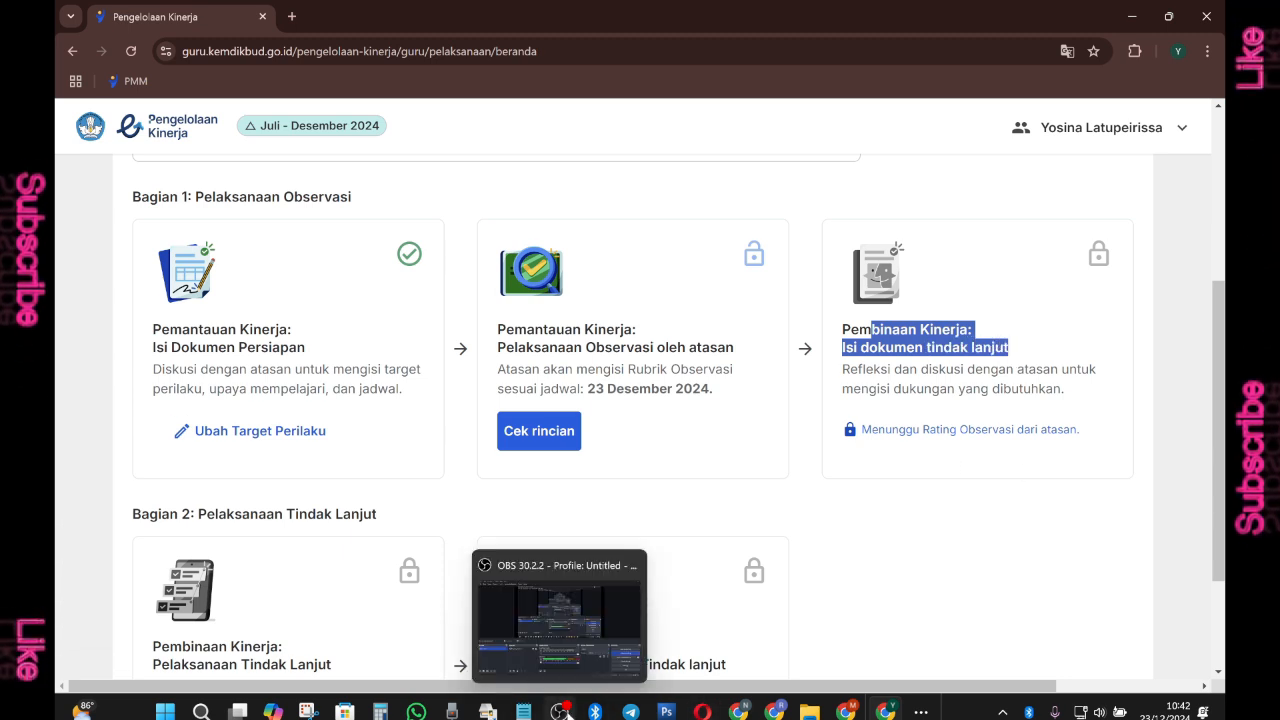